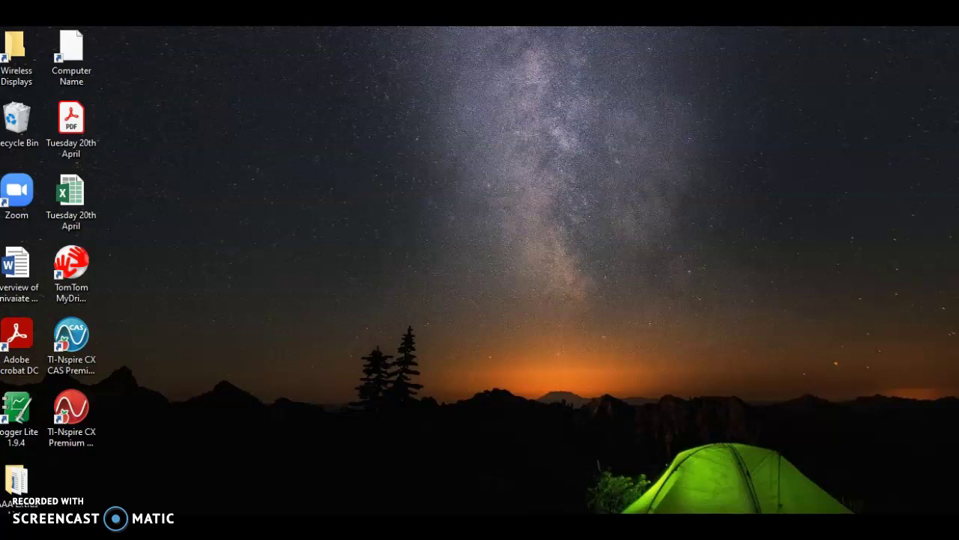
# - Switch to the Year 9 Semester 1 Science exam in Word, show its Office Use Only marks table and display the ink pen tools
pyautogui.moveTo(663, 537)
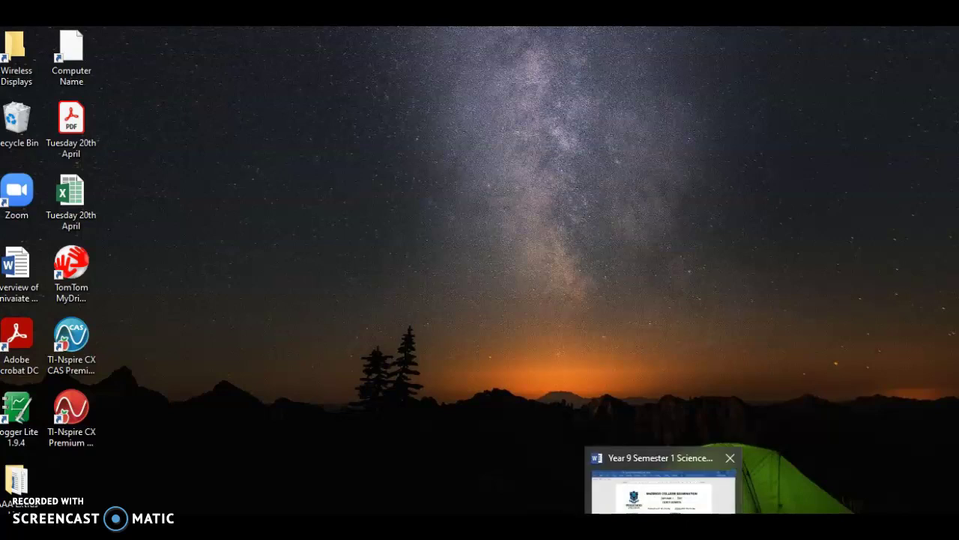
pyautogui.moveTo(663, 520)
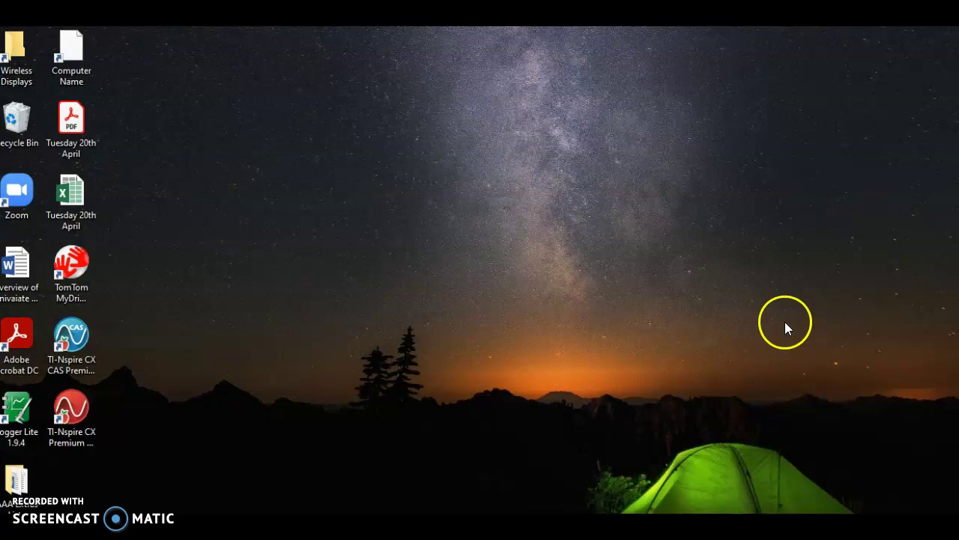
pyautogui.click(663, 528)
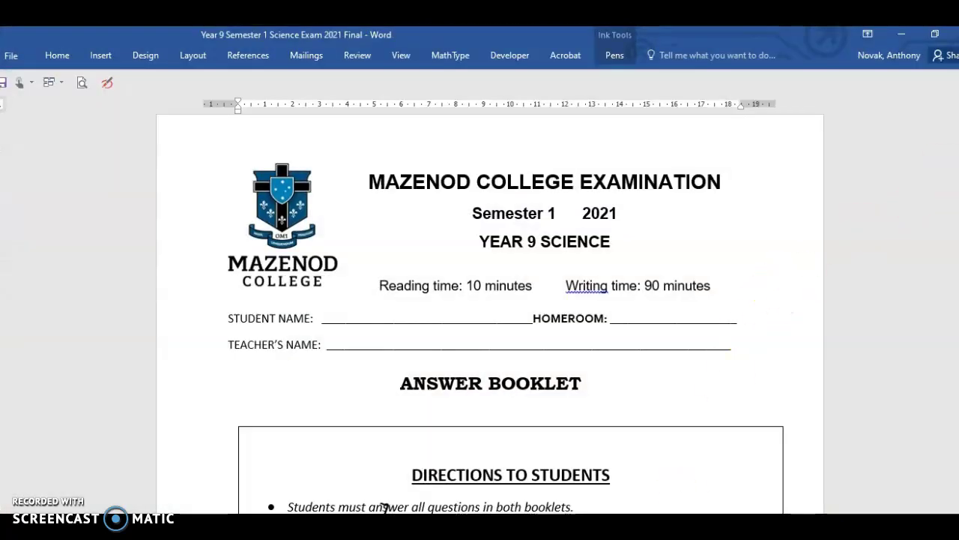
pyautogui.scroll(-10, 274, 472)
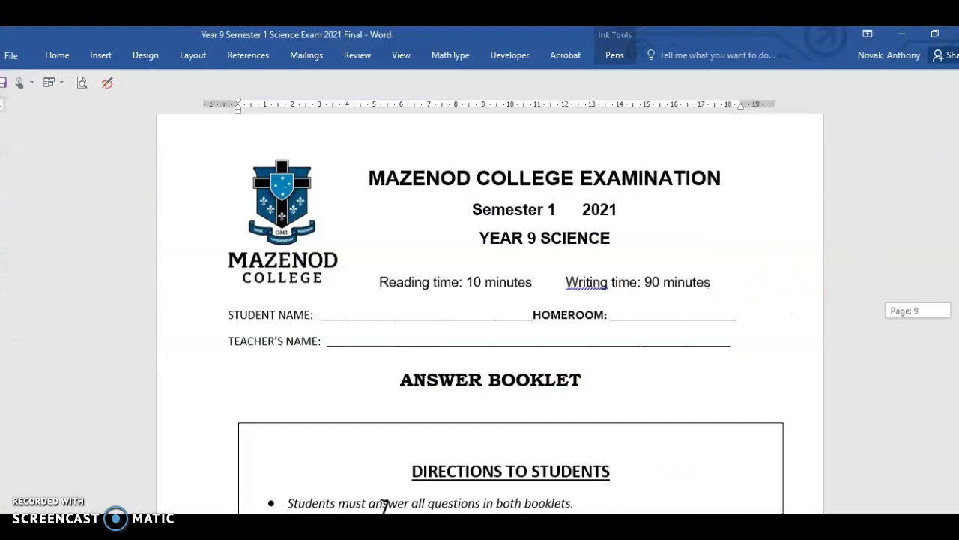
pyautogui.scroll(-5, 487, 315)
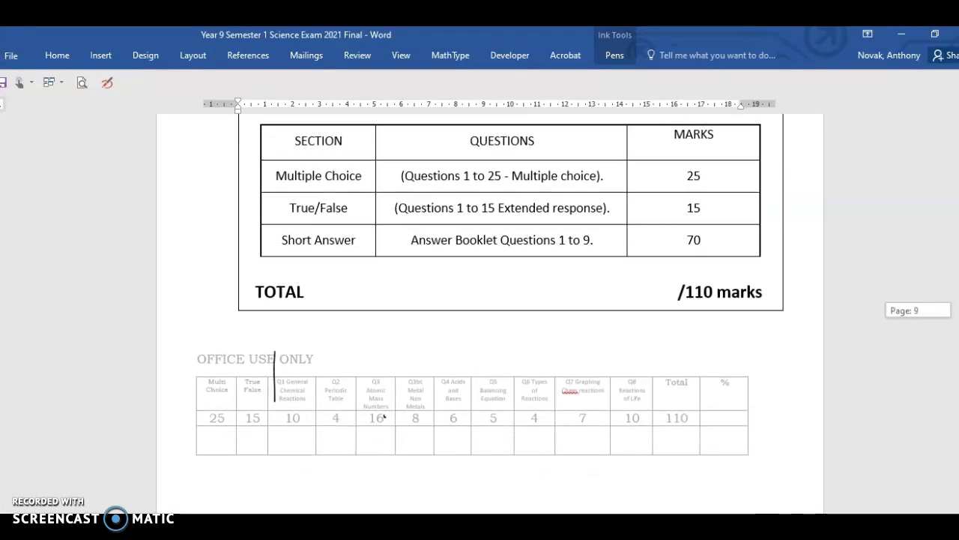
pyautogui.scroll(3, 908, 332)
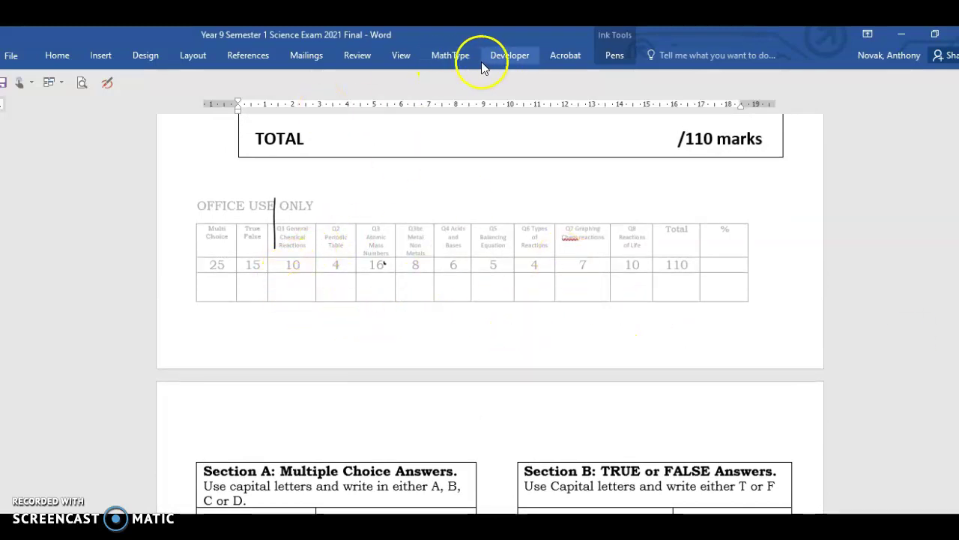
pyautogui.click(614, 55)
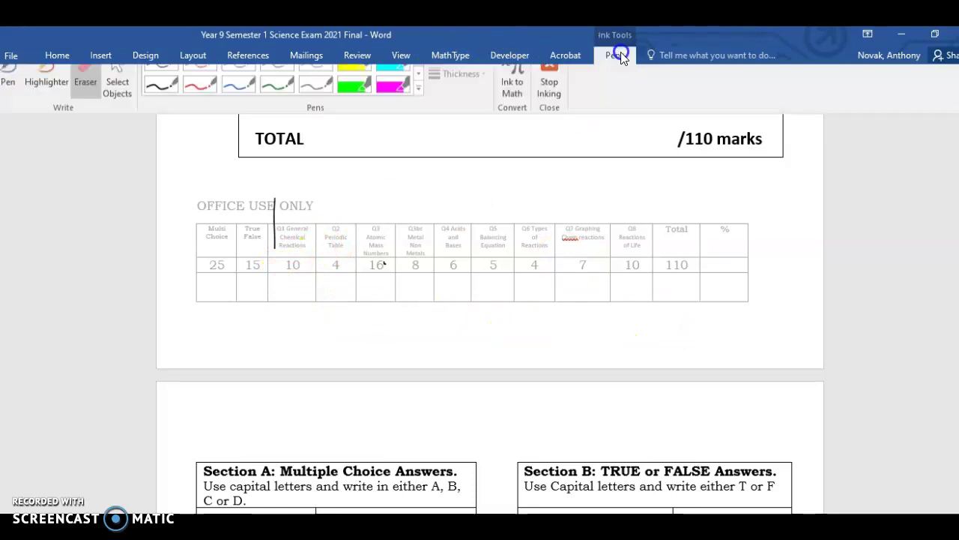
pyautogui.click(215, 105)
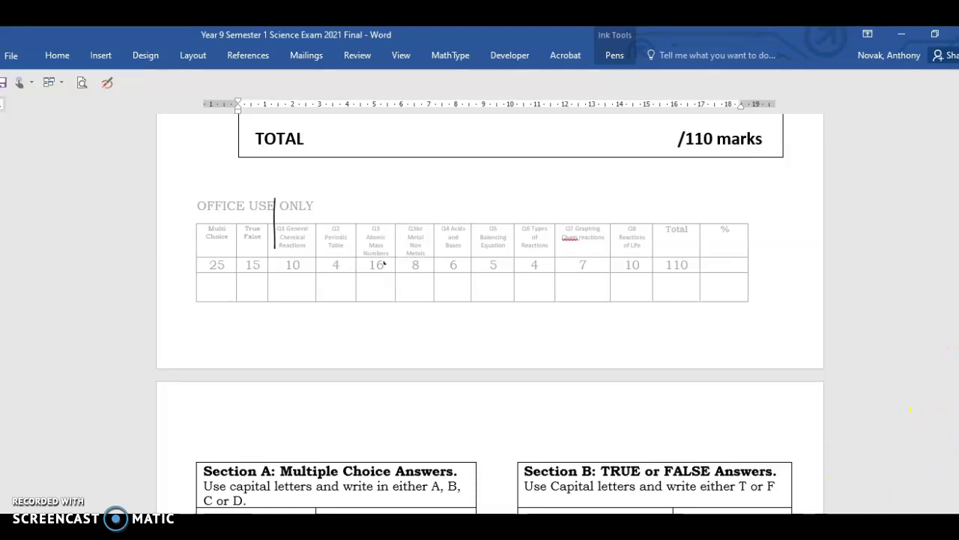
# - Review the answer booklet from the Section A and B answer grids to Section C Question 3, returning to the Office Use Only table
pyautogui.scroll(-8, 490, 313)
pyautogui.scroll(-12, 490, 314)
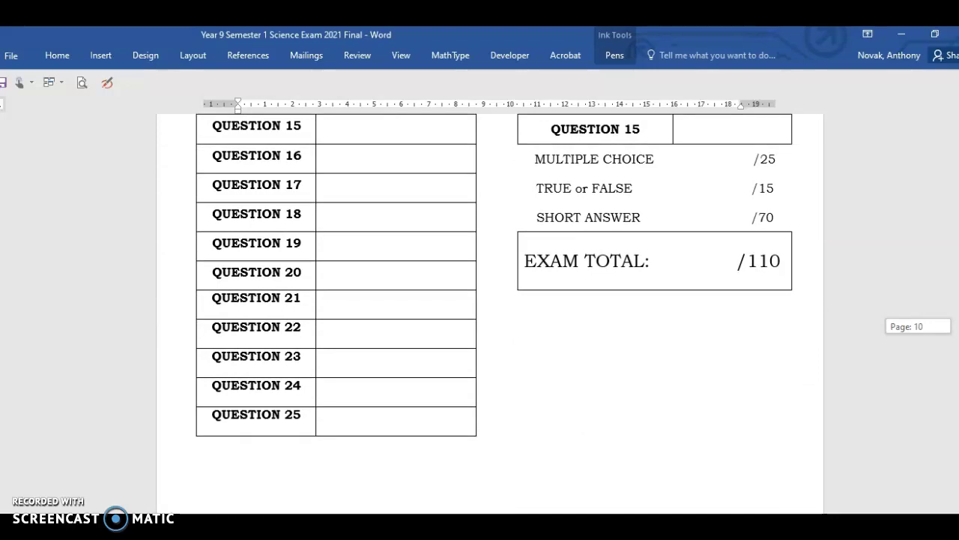
pyautogui.scroll(-1, 490, 313)
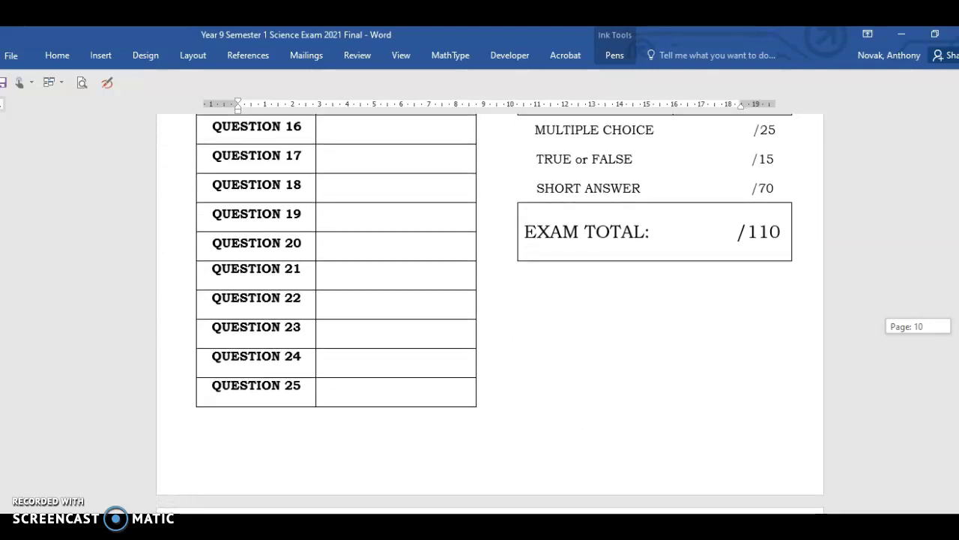
pyautogui.scroll(-9, 490, 313)
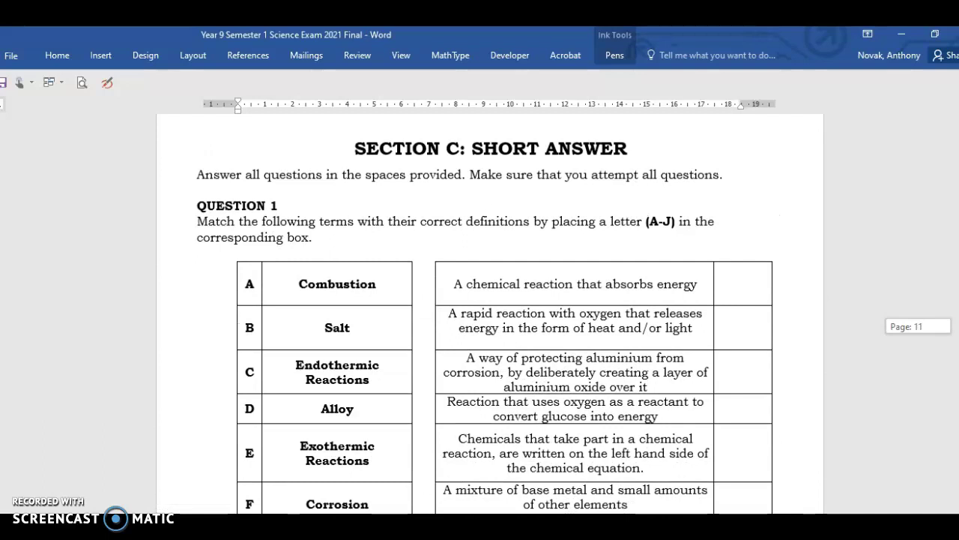
pyautogui.scroll(-20, 491, 313)
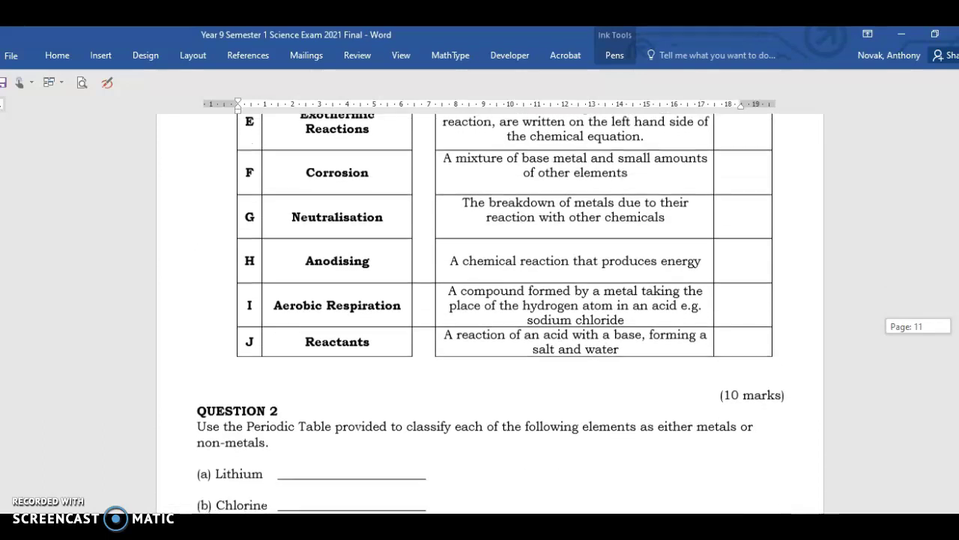
pyautogui.scroll(-3, 490, 314)
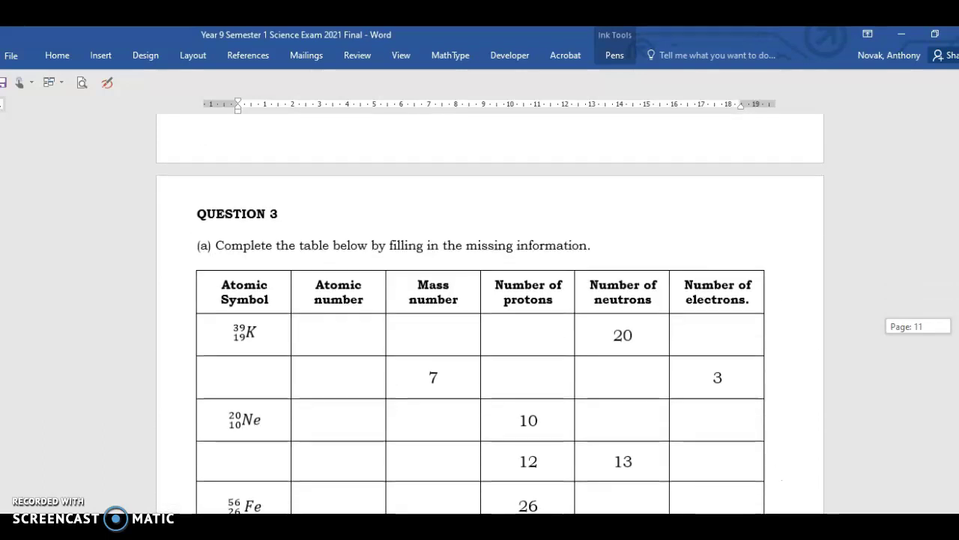
pyautogui.scroll(-7, 490, 314)
pyautogui.scroll(-3, 490, 314)
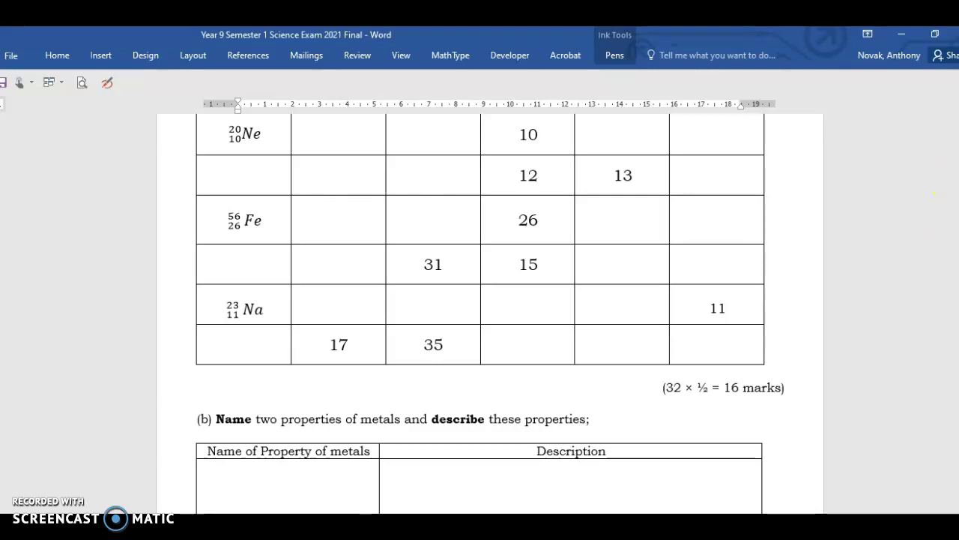
pyautogui.scroll(5, 934, 195)
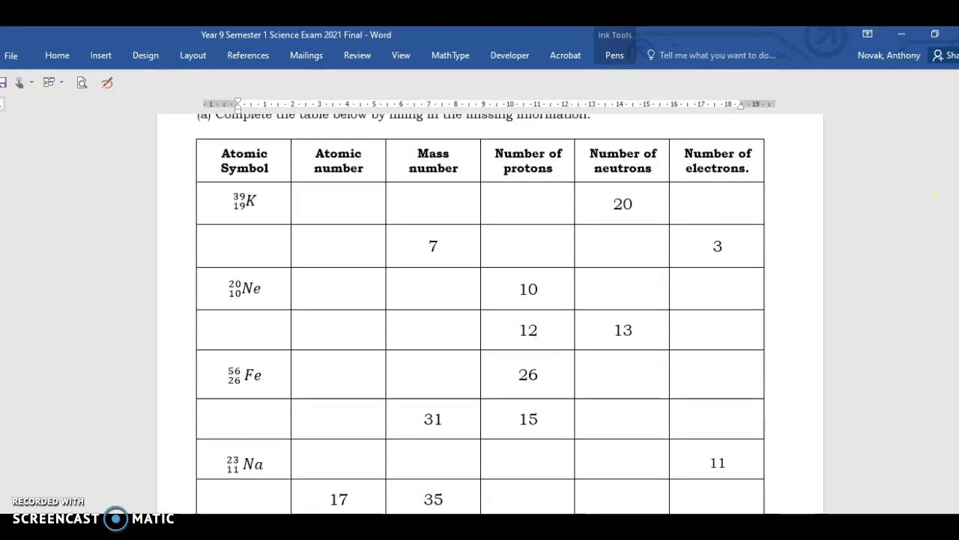
pyautogui.scroll(8, 935, 195)
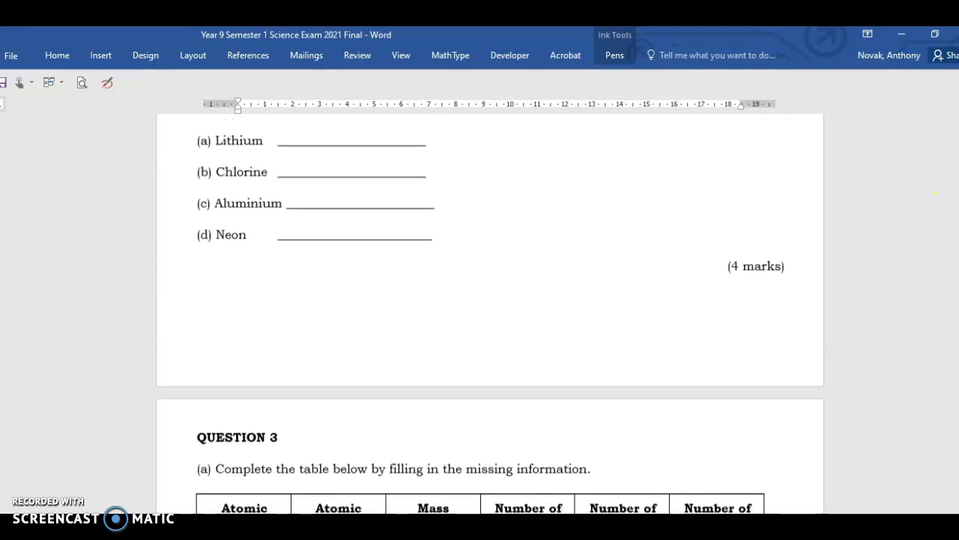
pyautogui.scroll(8, 490, 293)
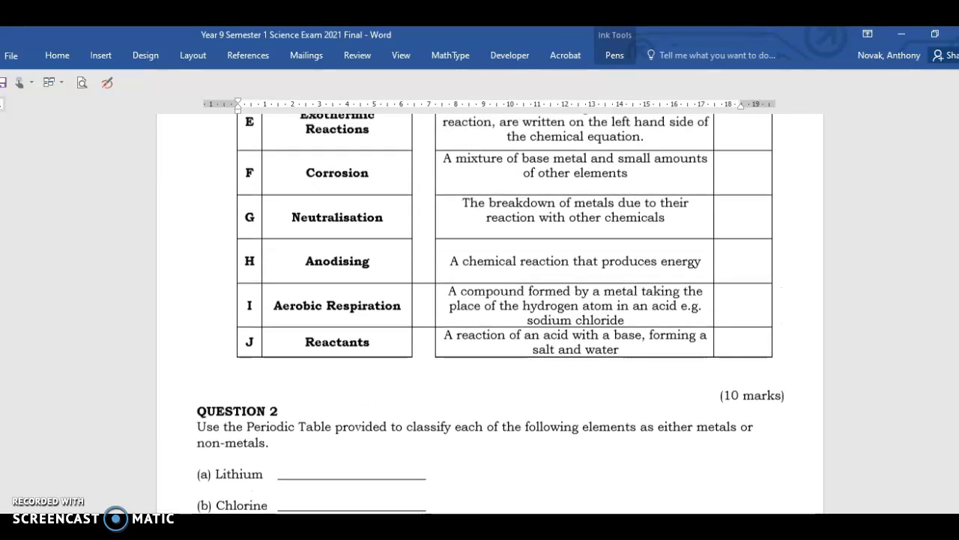
pyautogui.scroll(8, 490, 292)
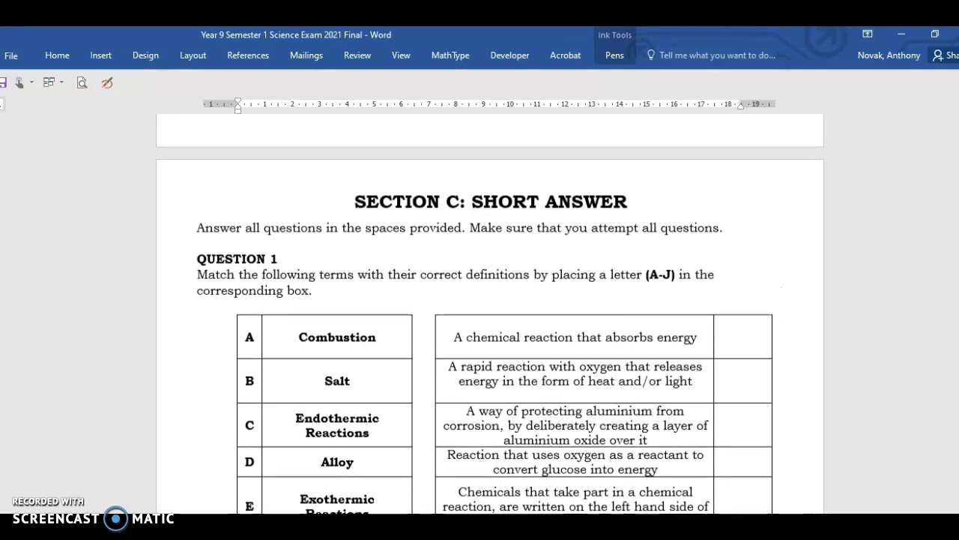
pyautogui.scroll(8, 491, 293)
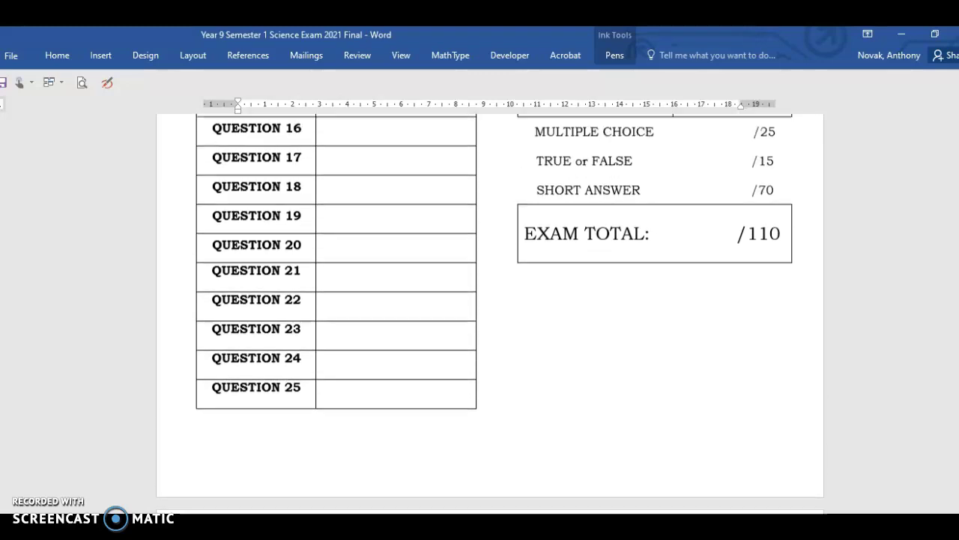
pyautogui.scroll(8, 490, 292)
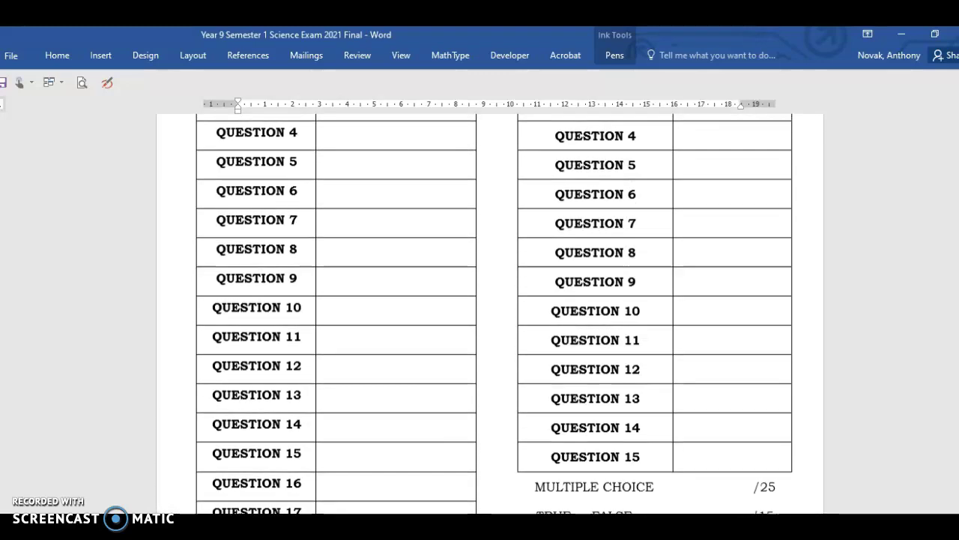
pyautogui.scroll(8, 384, 216)
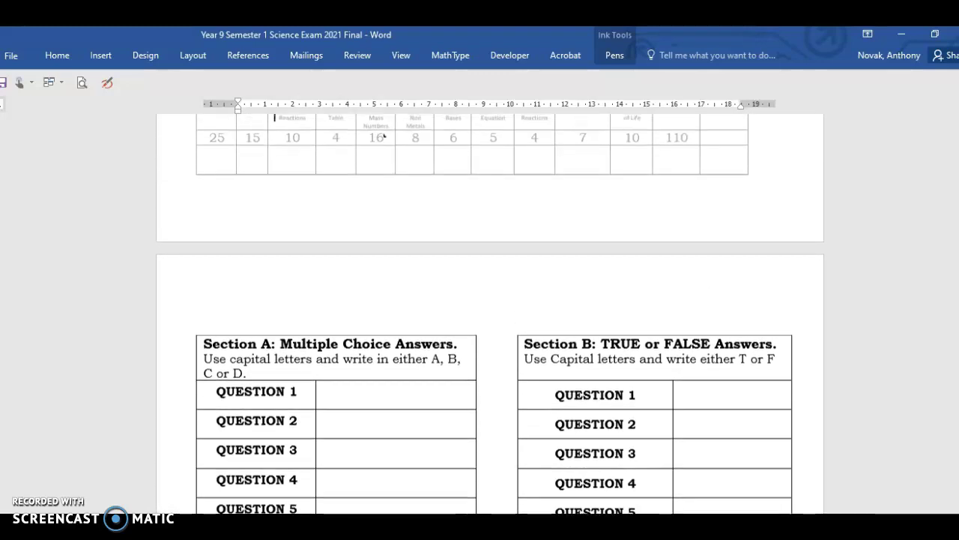
pyautogui.scroll(2, 384, 217)
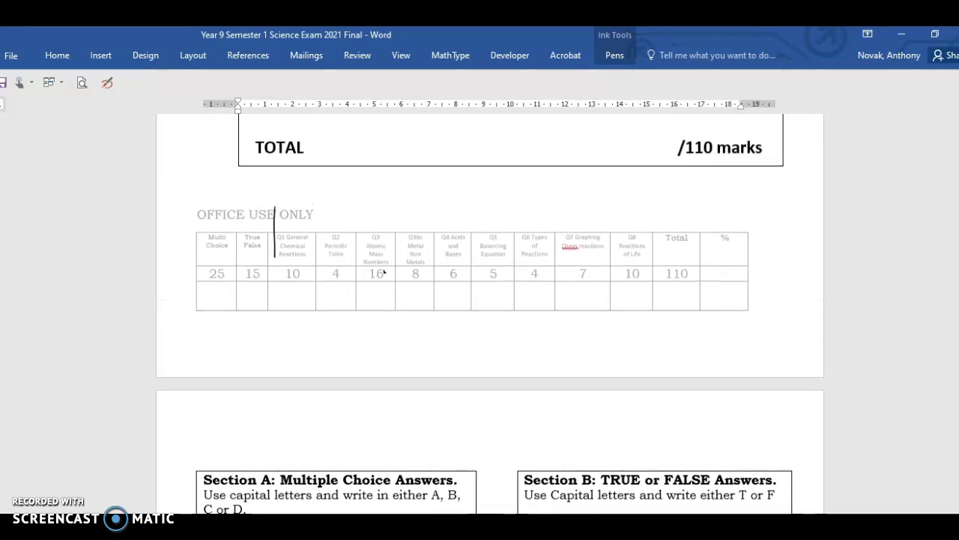
# - Handwrite the scores 21, 13, 08 and 3 under Multi Choice, True False, Q1 and Q2, and draw a divider line before Q3
pyautogui.moveTo(204, 290)
pyautogui.mouseDown()
pyautogui.moveTo(204, 300)
pyautogui.moveTo(220, 302)
pyautogui.mouseUp()
pyautogui.moveTo(230, 286)
pyautogui.mouseDown()
pyautogui.moveTo(232, 301)
pyautogui.moveTo(265, 293)
pyautogui.moveTo(261, 300)
pyautogui.moveTo(268, 286)
pyautogui.mouseUp()
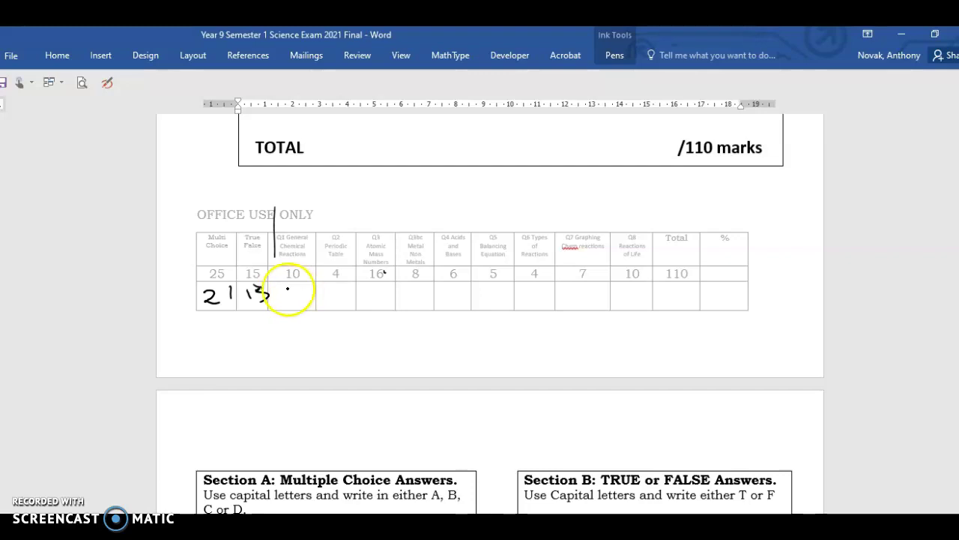
pyautogui.moveTo(284, 290)
pyautogui.mouseDown()
pyautogui.moveTo(304, 292)
pyautogui.moveTo(297, 289)
pyautogui.mouseUp()
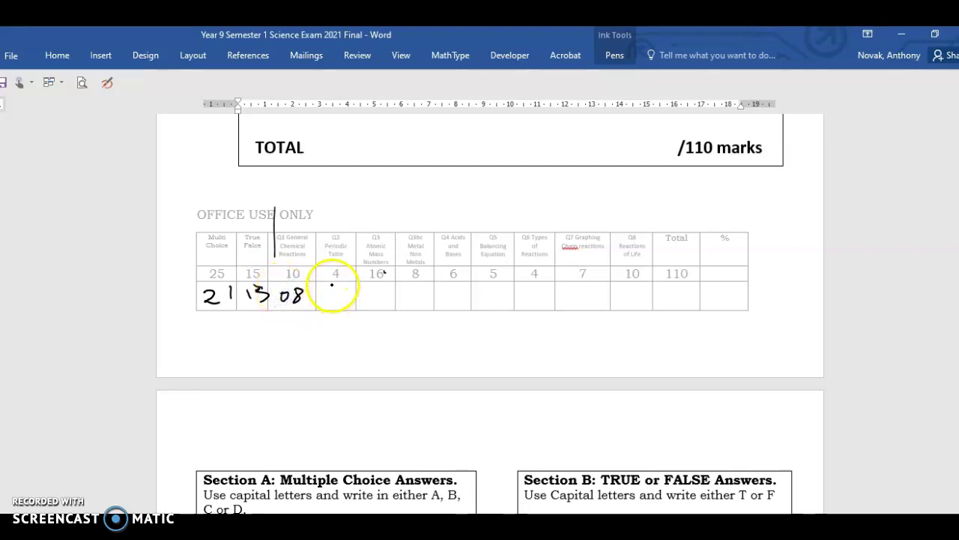
pyautogui.moveTo(356, 215)
pyautogui.mouseDown()
pyautogui.moveTo(360, 271)
pyautogui.moveTo(325, 304)
pyautogui.mouseUp()
pyautogui.click(312, 303)
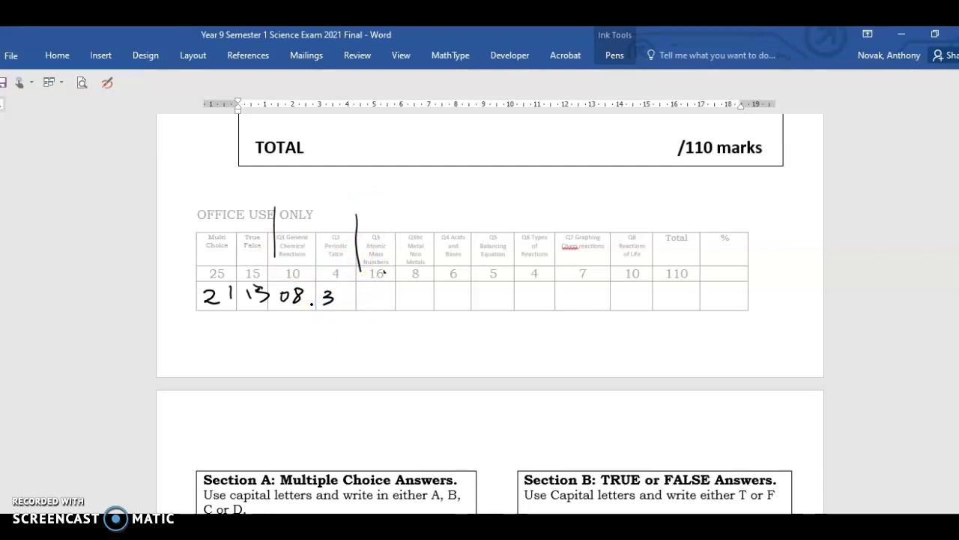
# - Draw a divider line before Q4 and handwrite the scores 27, 6, 4, 3, 3, 6 and 07 in the columns from Q3 to Q8
pyautogui.moveTo(429, 214)
pyautogui.mouseDown()
pyautogui.moveTo(441, 247)
pyautogui.moveTo(438, 300)
pyautogui.mouseUp()
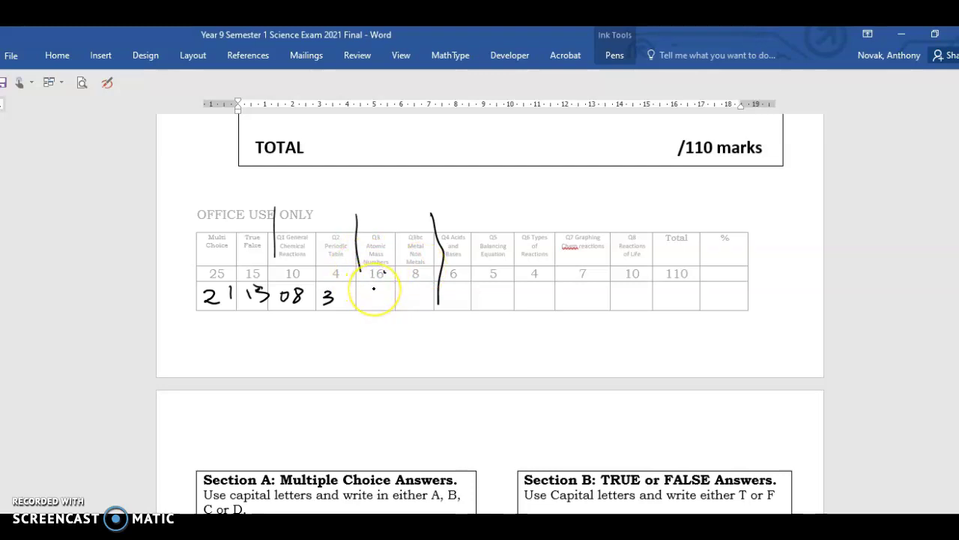
pyautogui.moveTo(361, 289); pyautogui.dragTo(378, 306)
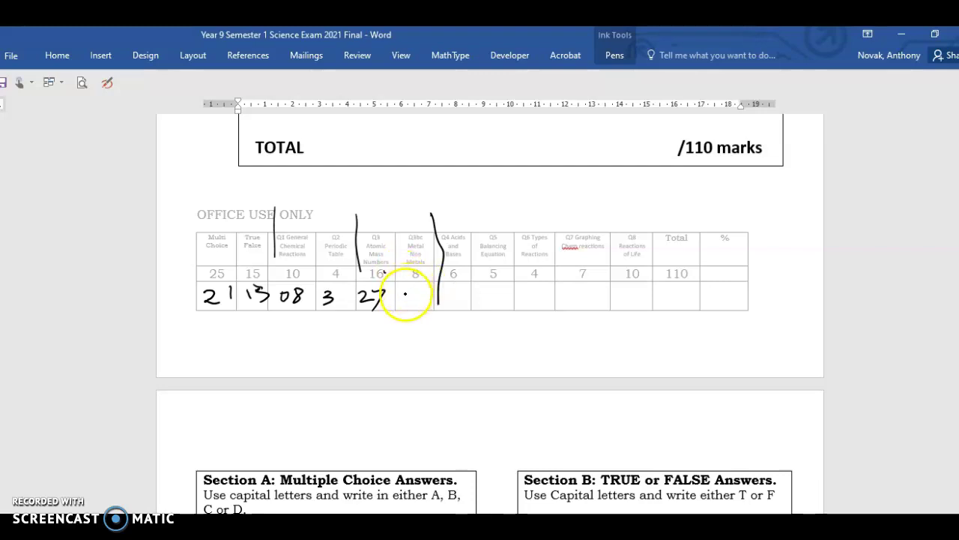
pyautogui.moveTo(412, 289)
pyautogui.mouseDown()
pyautogui.moveTo(410, 299)
pyautogui.moveTo(452, 291)
pyautogui.moveTo(455, 303)
pyautogui.moveTo(528, 306)
pyautogui.mouseUp()
pyautogui.moveTo(582, 282); pyautogui.dragTo(577, 299)
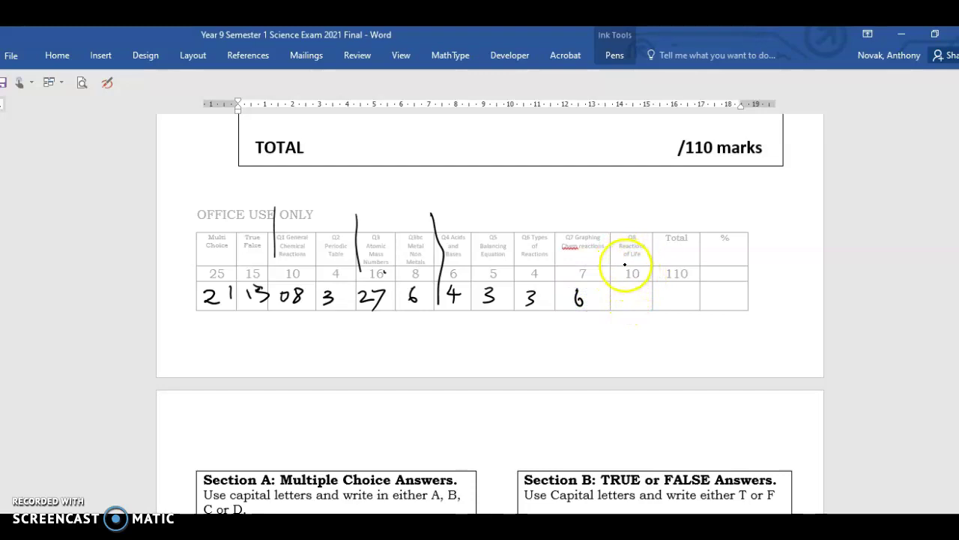
pyautogui.moveTo(622, 289)
pyautogui.mouseDown()
pyautogui.moveTo(625, 300)
pyautogui.moveTo(623, 289)
pyautogui.moveTo(638, 289)
pyautogui.moveTo(631, 305)
pyautogui.mouseUp()
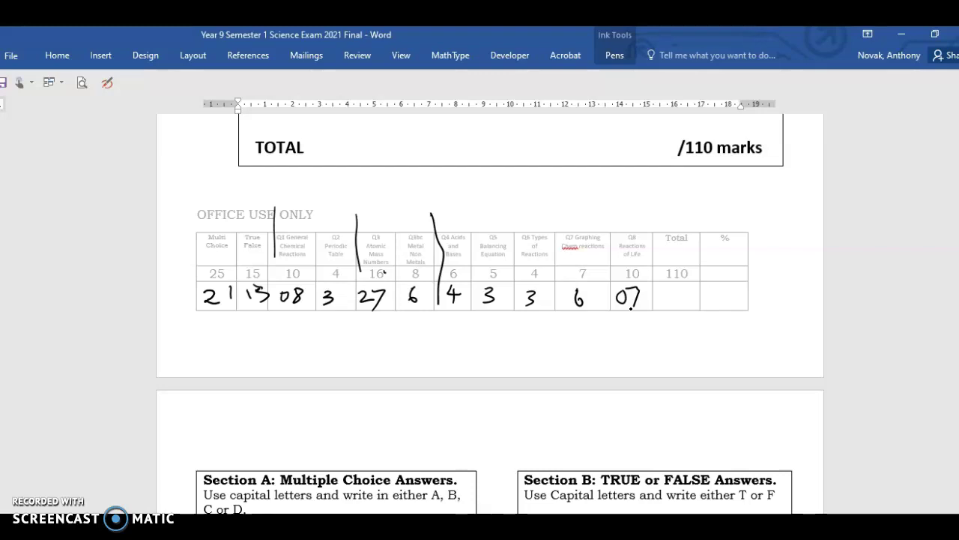
pyautogui.click(509, 315)
# - Switch to the 2021 Sem 1 Comment Generator workbook in Excel to view its student score and comment columns
pyautogui.click(428, 484)
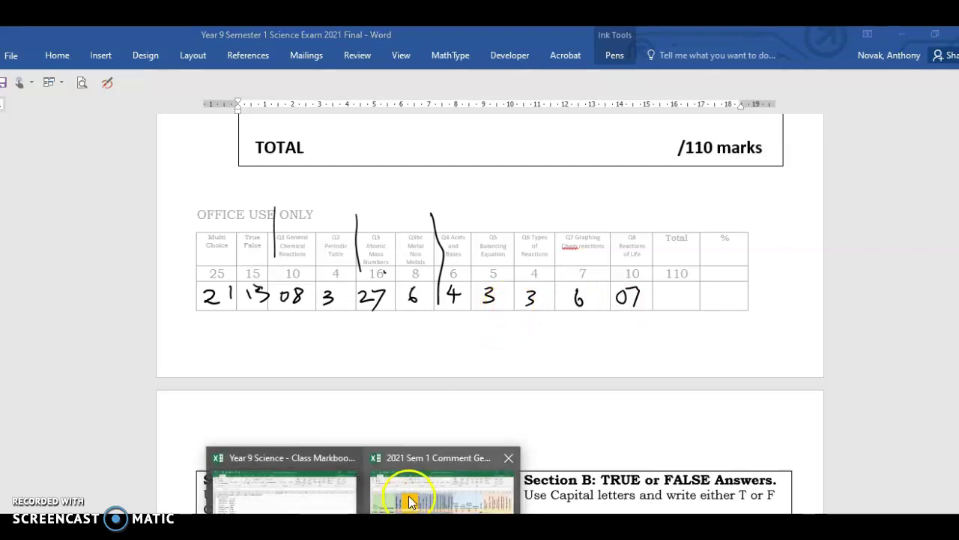
pyautogui.click(408, 495)
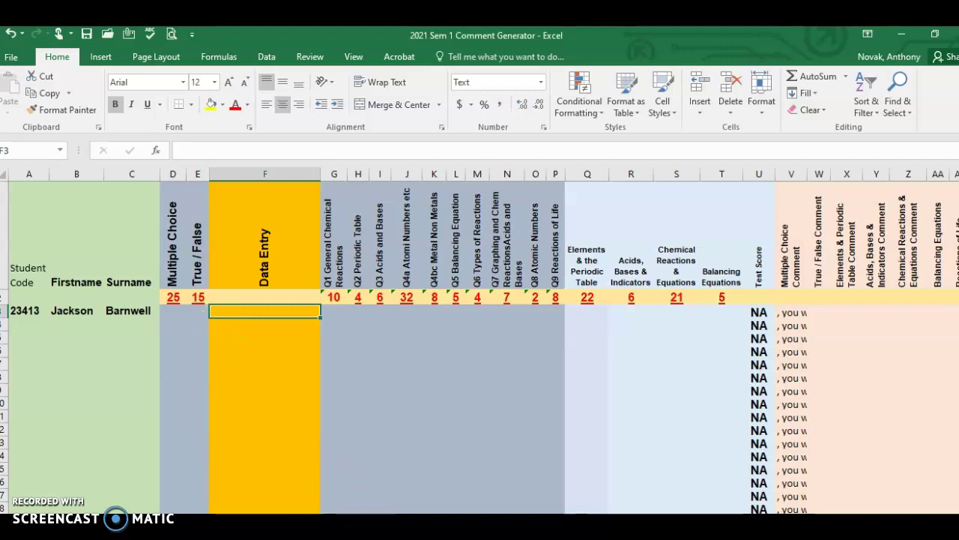
# - Switch to the MazCom Year 9 Science page in Chrome and open its Class Markbook
pyautogui.moveTo(364, 535)
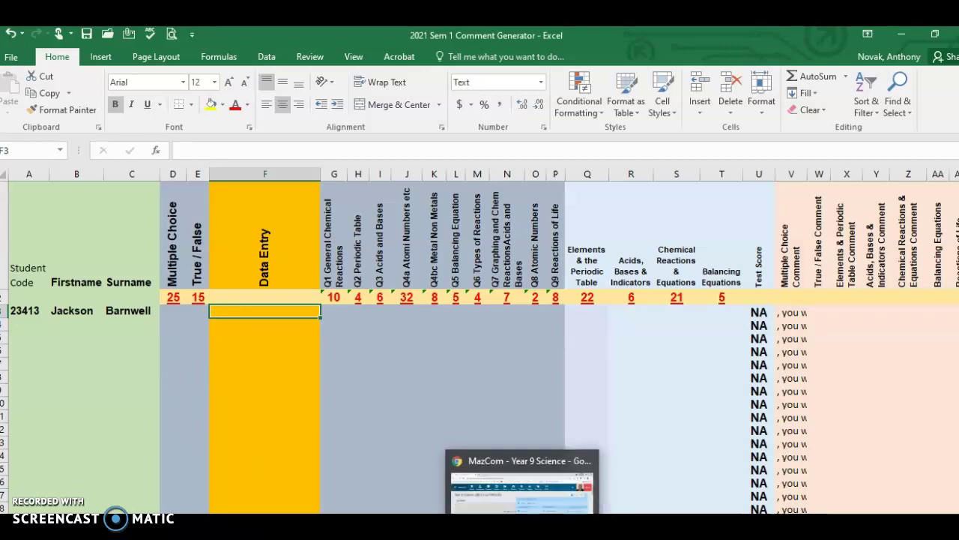
pyautogui.click(525, 536)
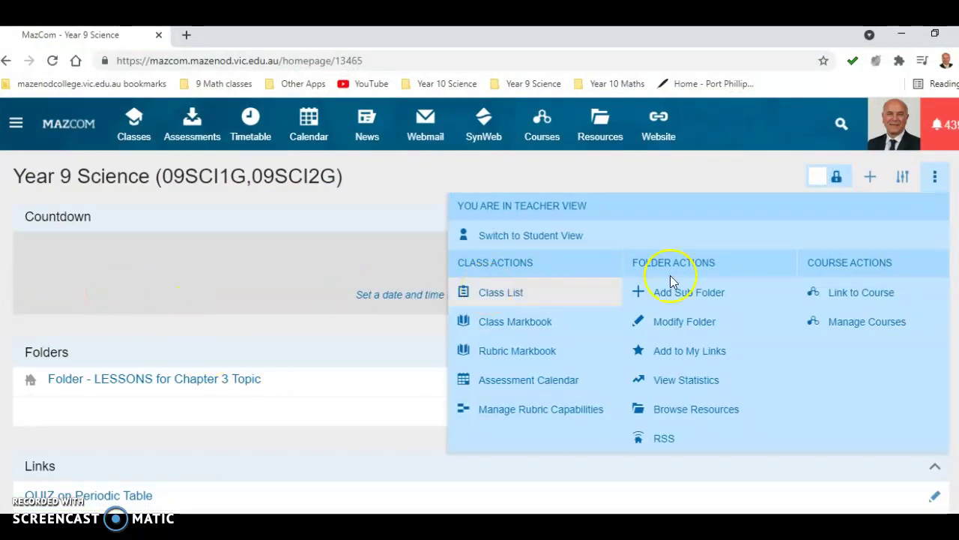
pyautogui.click(930, 179)
pyautogui.click(929, 180)
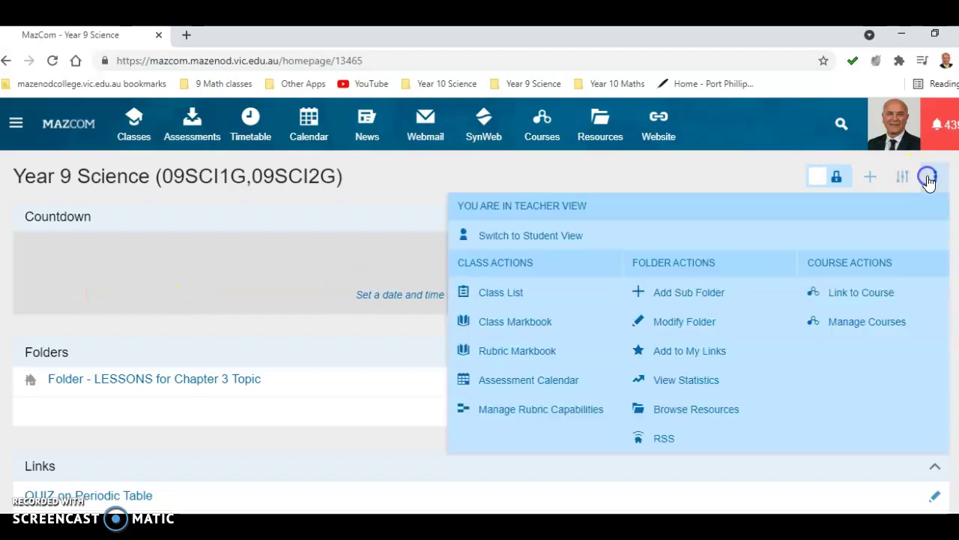
pyautogui.click(517, 327)
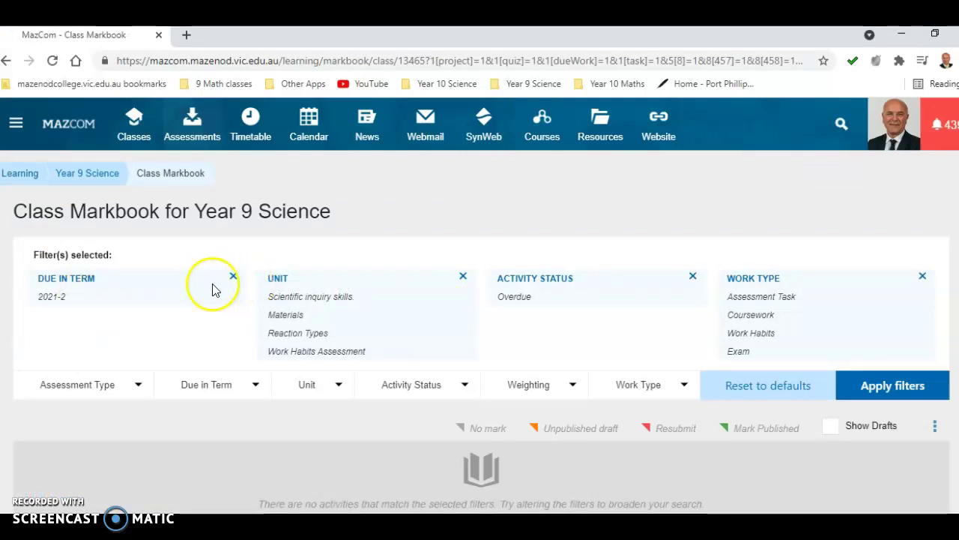
# - Filter the class markbook to the 2021-1 term instead of 2021-2 and apply the filters
pyautogui.click(214, 385)
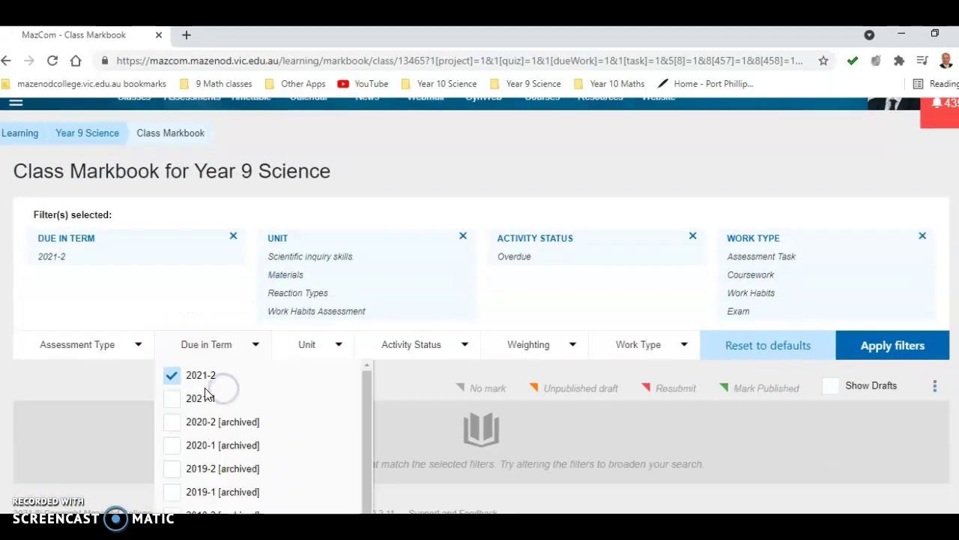
pyautogui.click(199, 398)
pyautogui.click(172, 375)
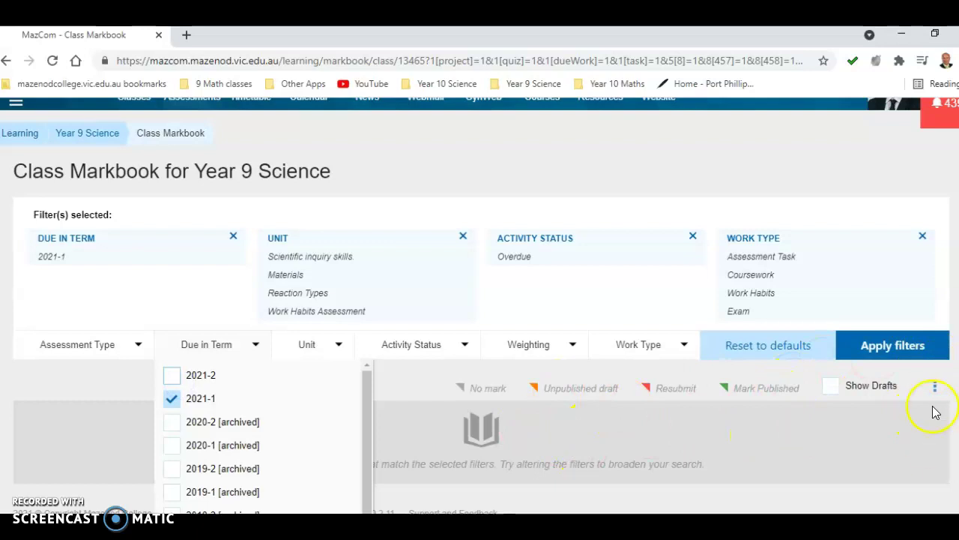
pyautogui.click(903, 346)
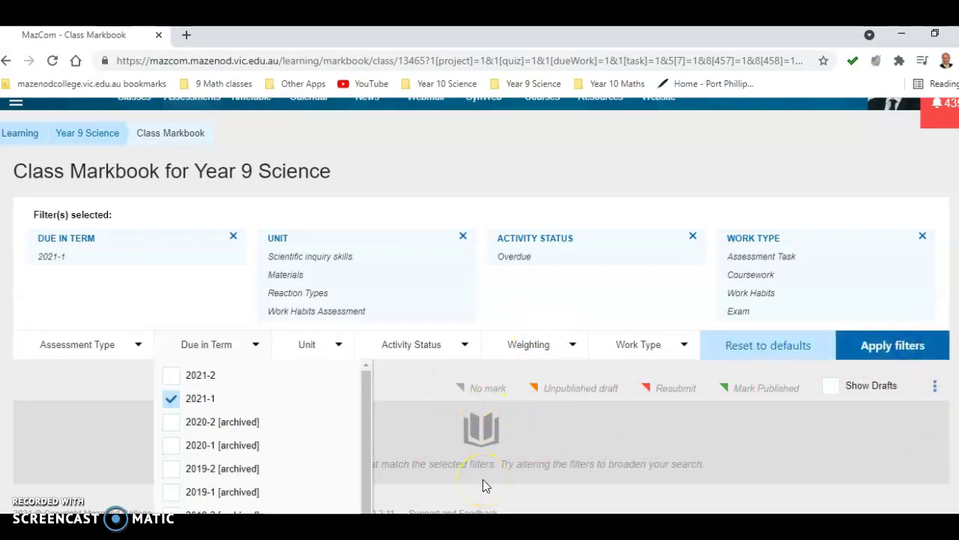
pyautogui.click(566, 460)
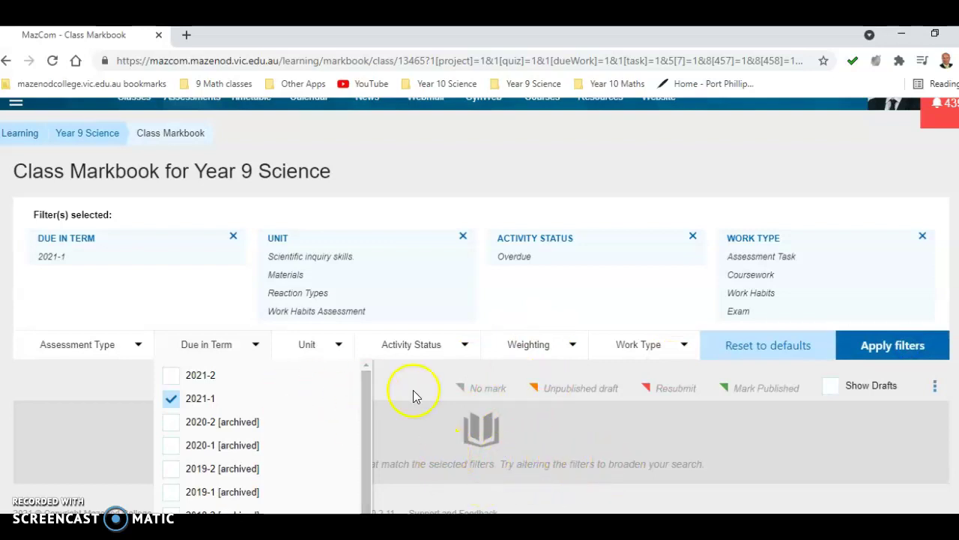
# - Download the class markbook as a spreadsheet and switch to the Year 9 Science - Class Markbook (2) workbook in Excel
pyautogui.click(934, 387)
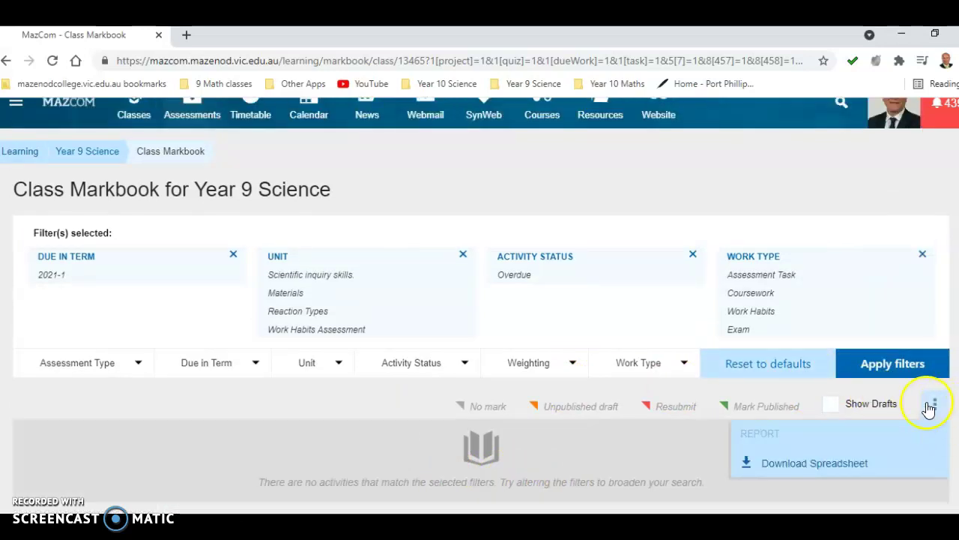
pyautogui.click(763, 465)
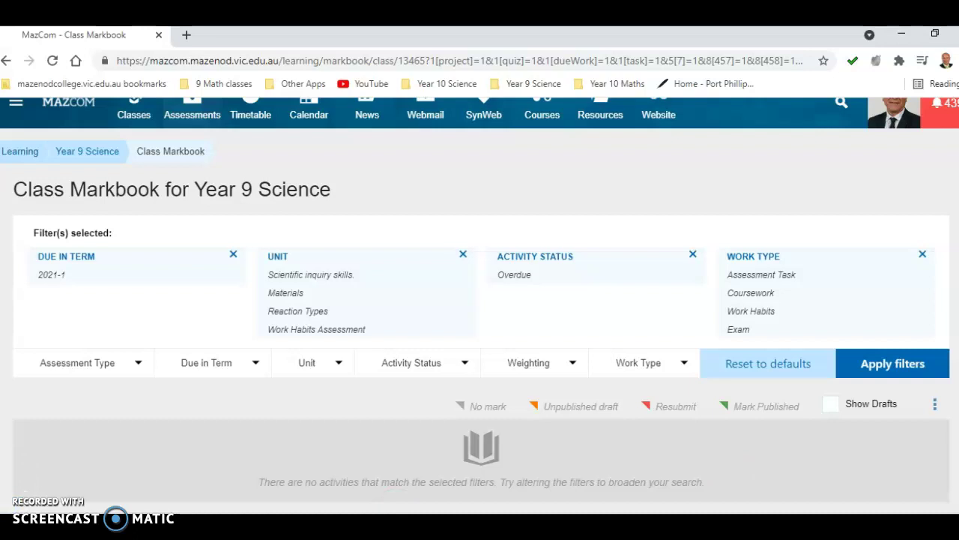
pyautogui.moveTo(363, 524)
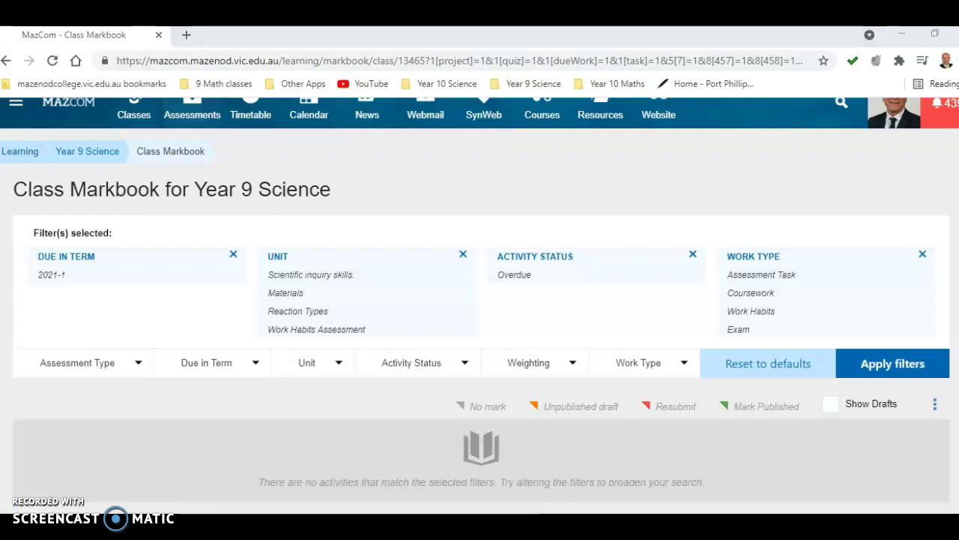
pyautogui.click(285, 487)
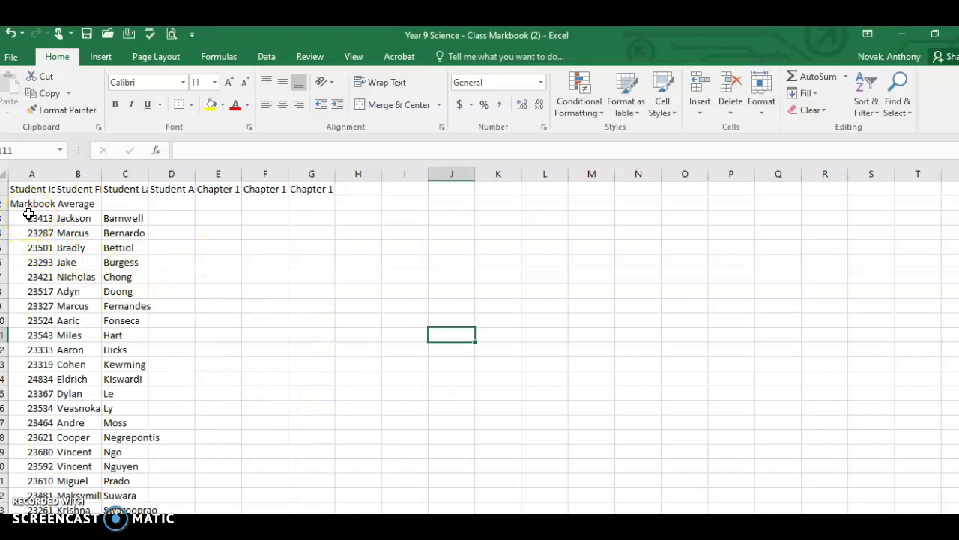
# - Copy all student codes, first names and surnames from A3 down and paste them as values at A3 of the 2021 Sem 1 Comment Generator workbook
pyautogui.moveTo(28, 214); pyautogui.dragTo(108, 481)
pyautogui.hotkey('ctrl', 'c')
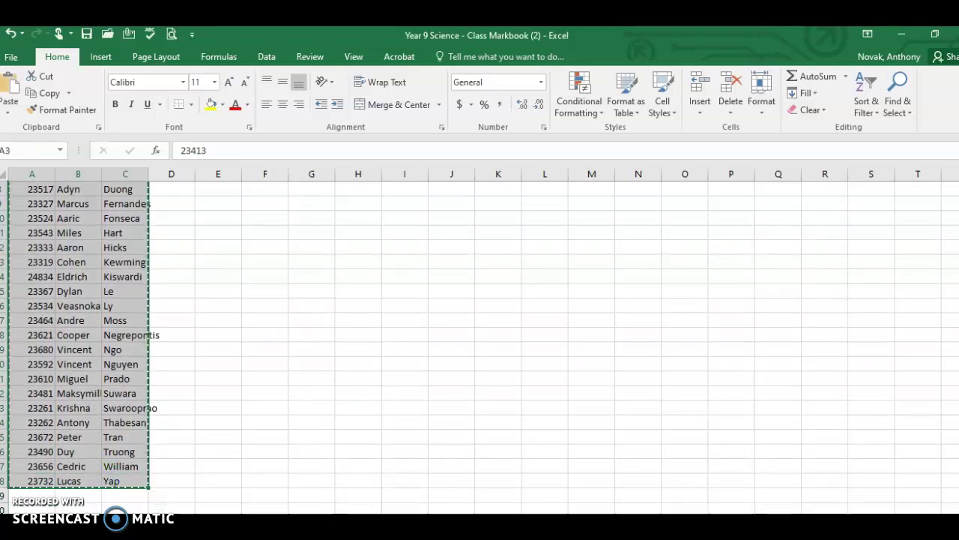
pyautogui.click(363, 528)
pyautogui.click(442, 491)
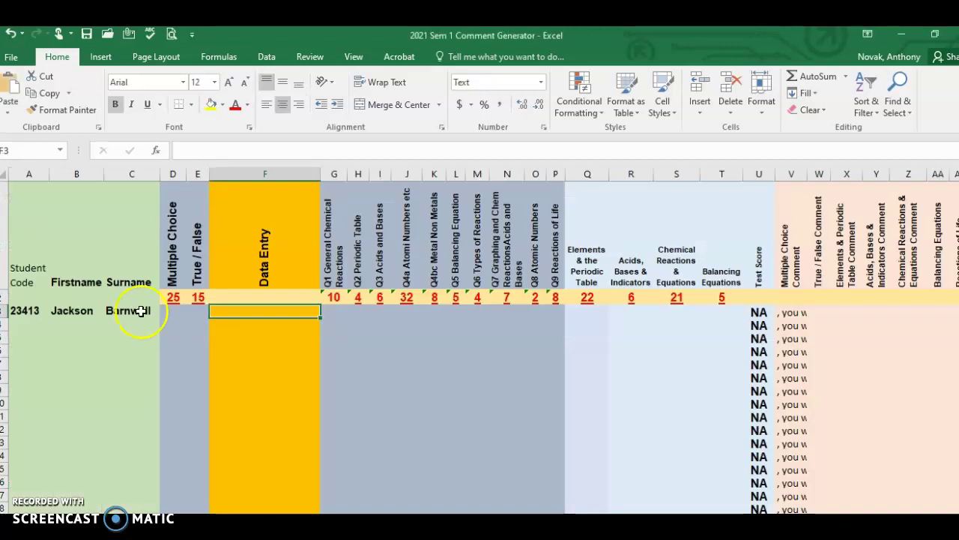
pyautogui.click(22, 310)
pyautogui.rightClick(22, 310)
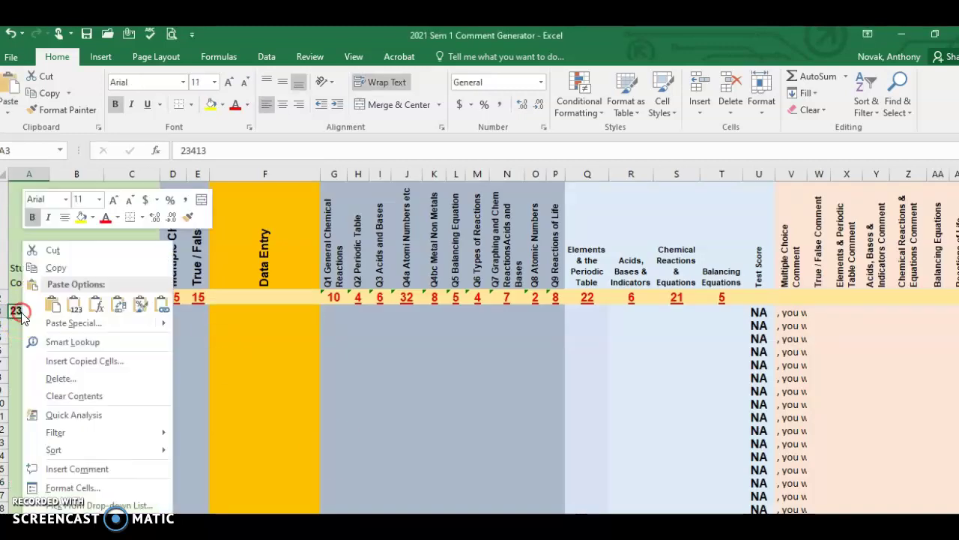
pyautogui.click(73, 302)
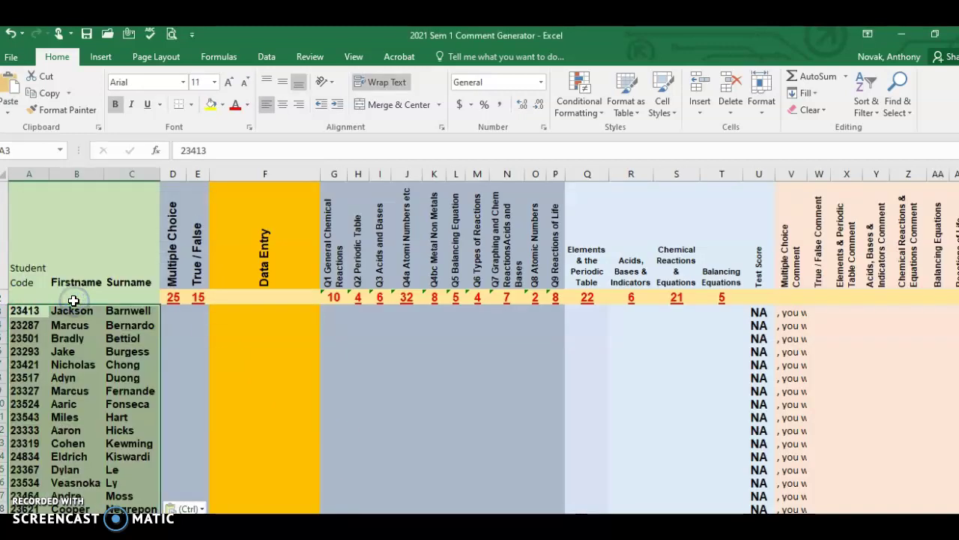
pyautogui.click(233, 309)
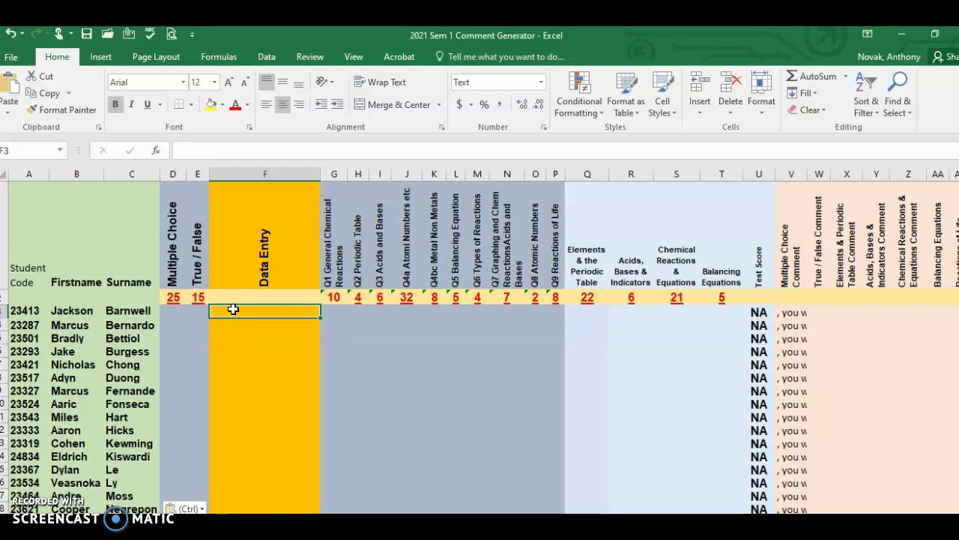
pyautogui.write('21130')
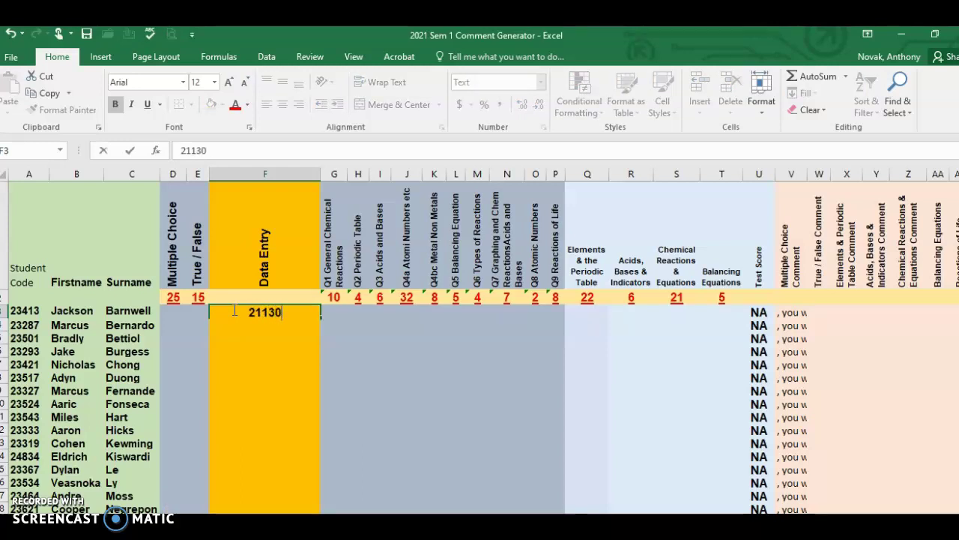
pyautogui.write('8427')
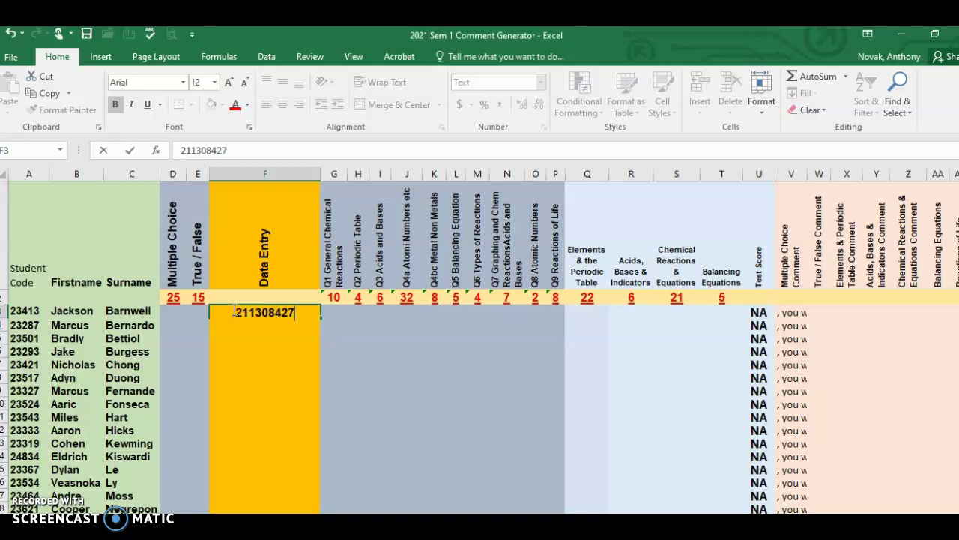
pyautogui.write('642')
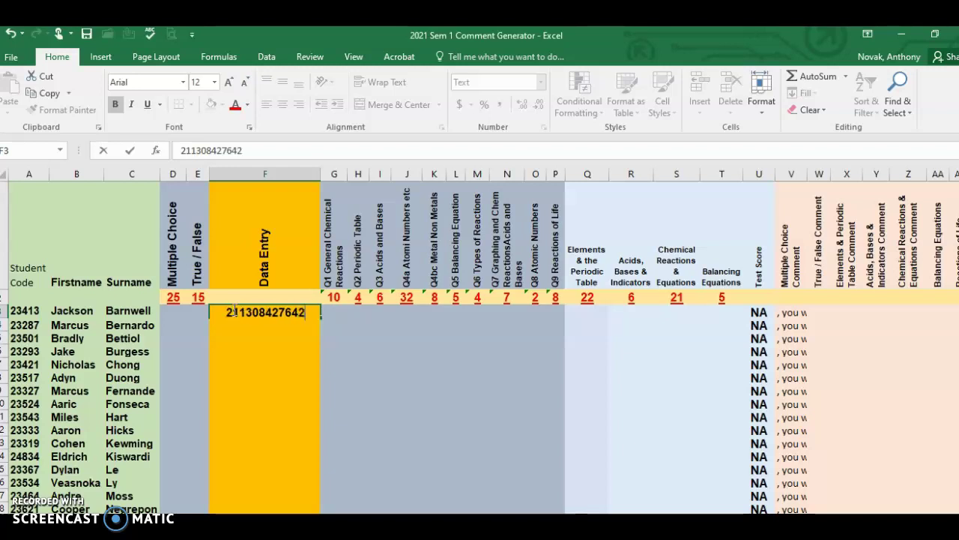
pyautogui.write('5')
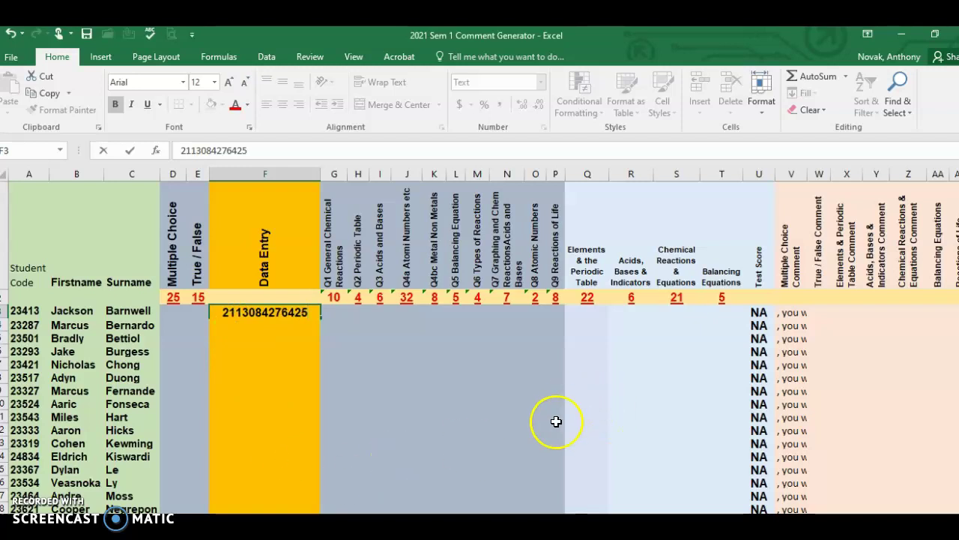
pyautogui.hotkey('alt', 'Tab')
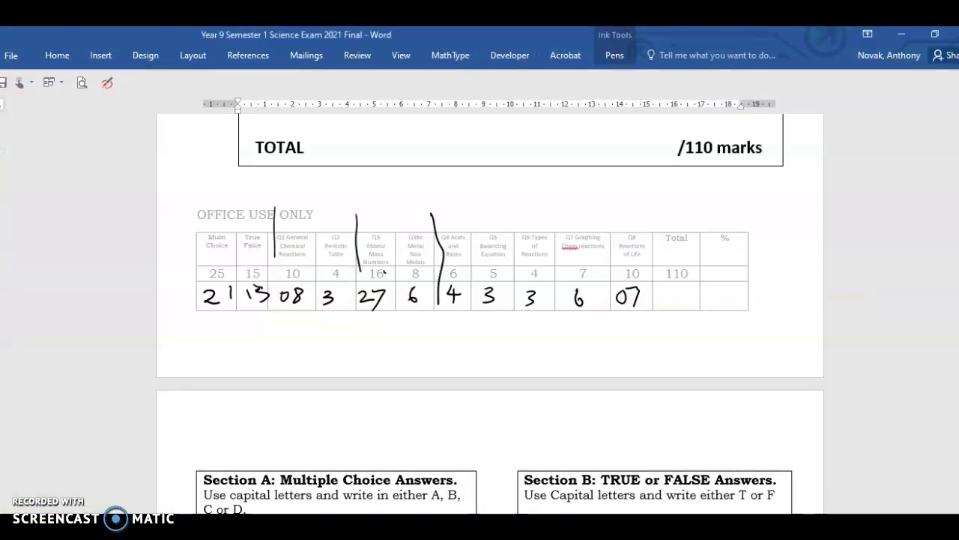
pyautogui.click(334, 323)
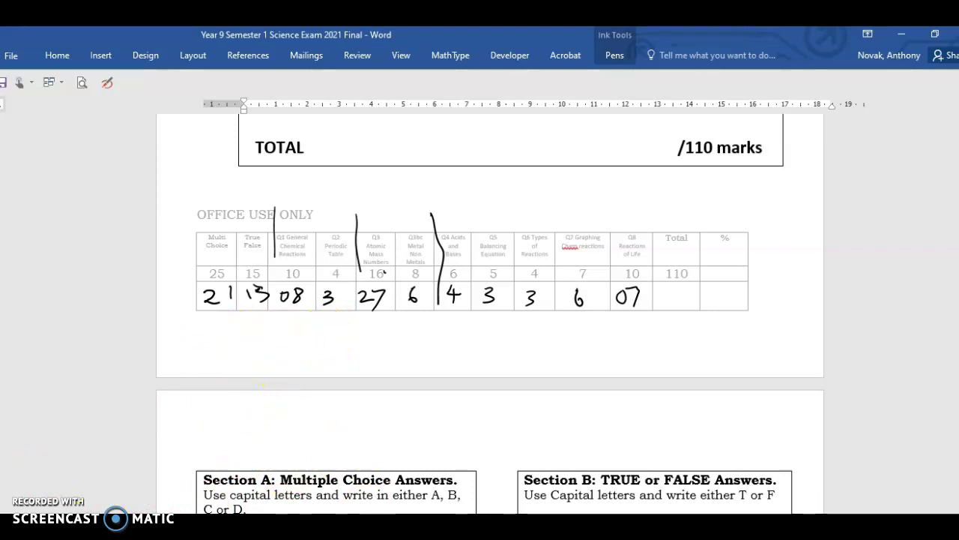
pyautogui.click(432, 500)
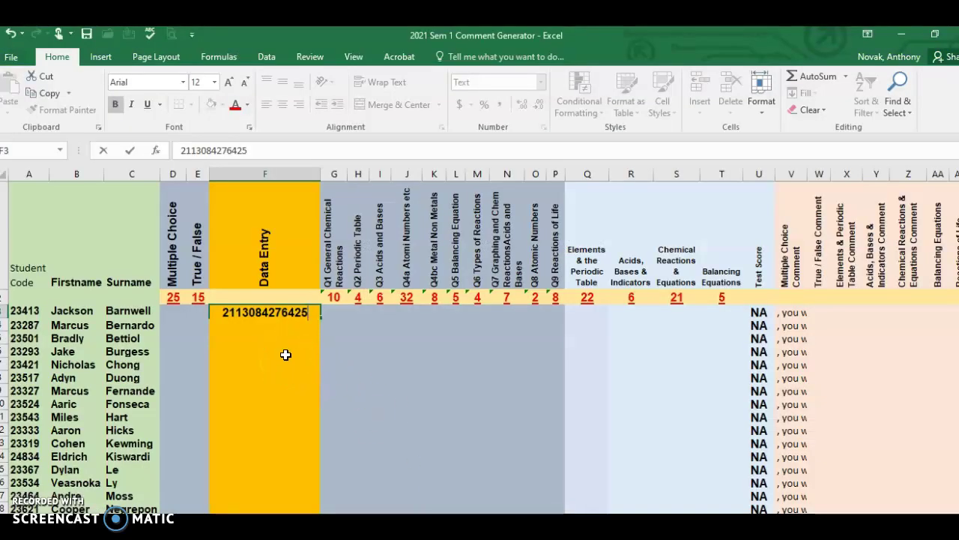
pyautogui.write('6')
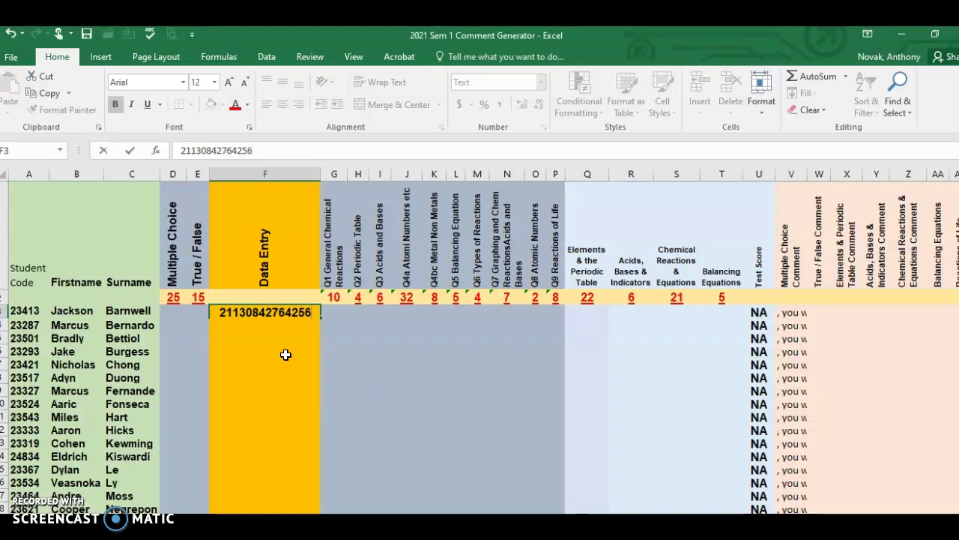
pyautogui.press('BackSpace')
pyautogui.write('26')
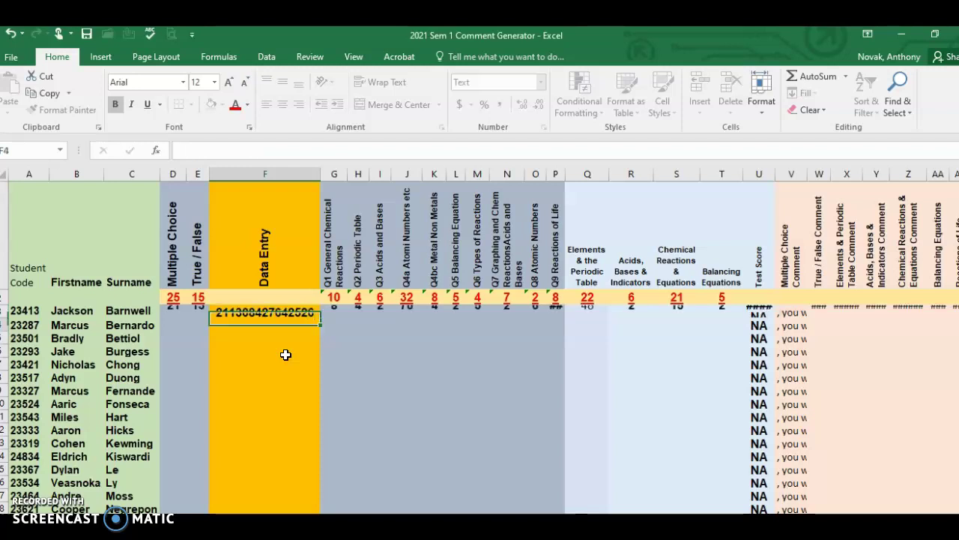
pyautogui.press('Return')
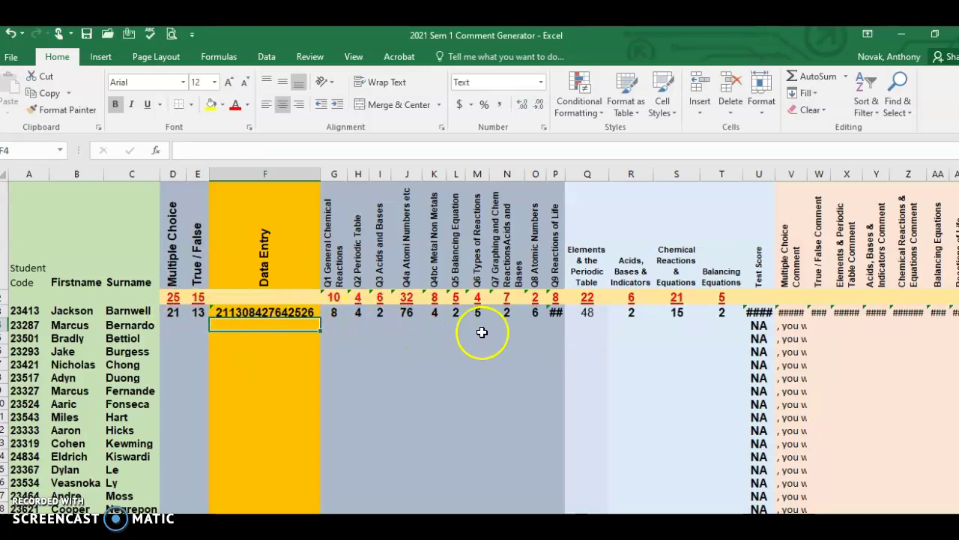
pyautogui.moveTo(568, 172); pyautogui.dragTo(574, 173)
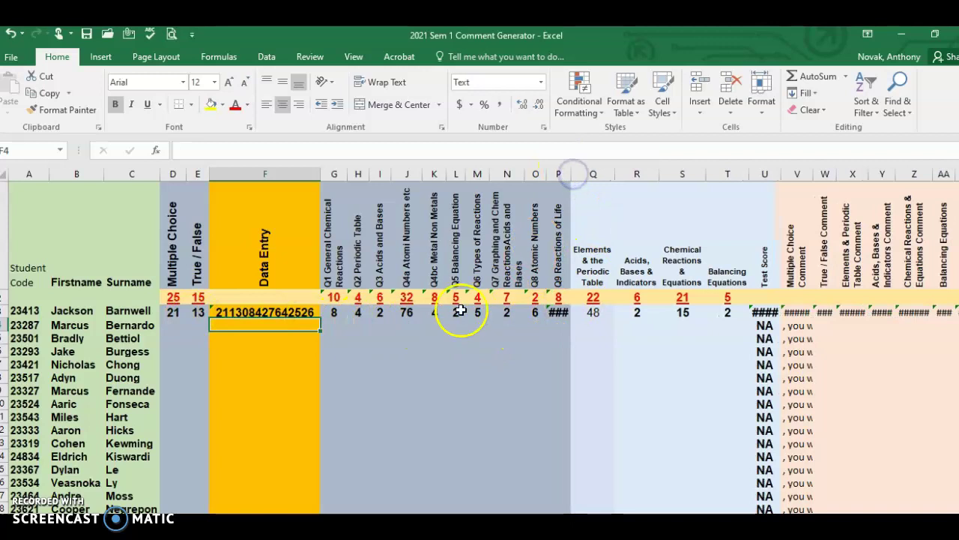
pyautogui.click(309, 312)
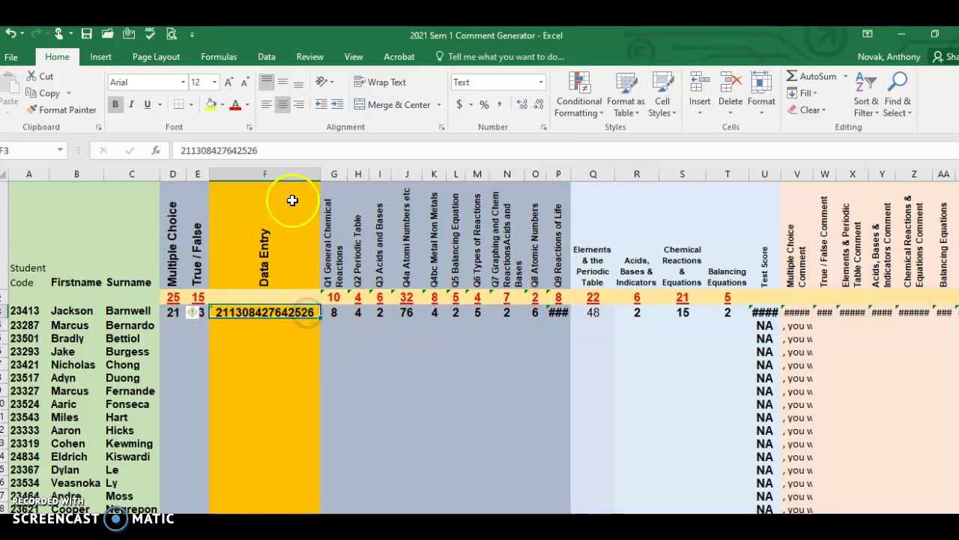
pyautogui.click(277, 150)
pyautogui.press('BackSpace')
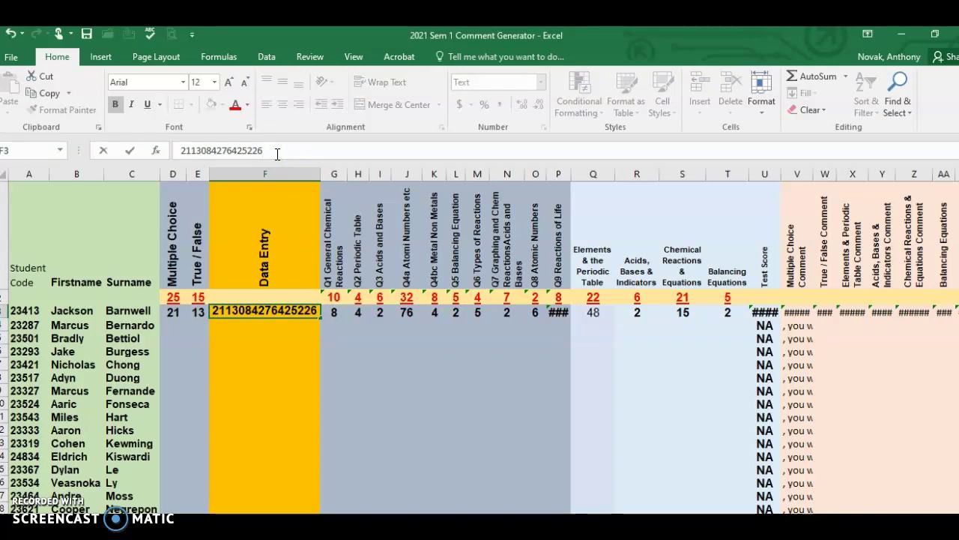
pyautogui.press('Return')
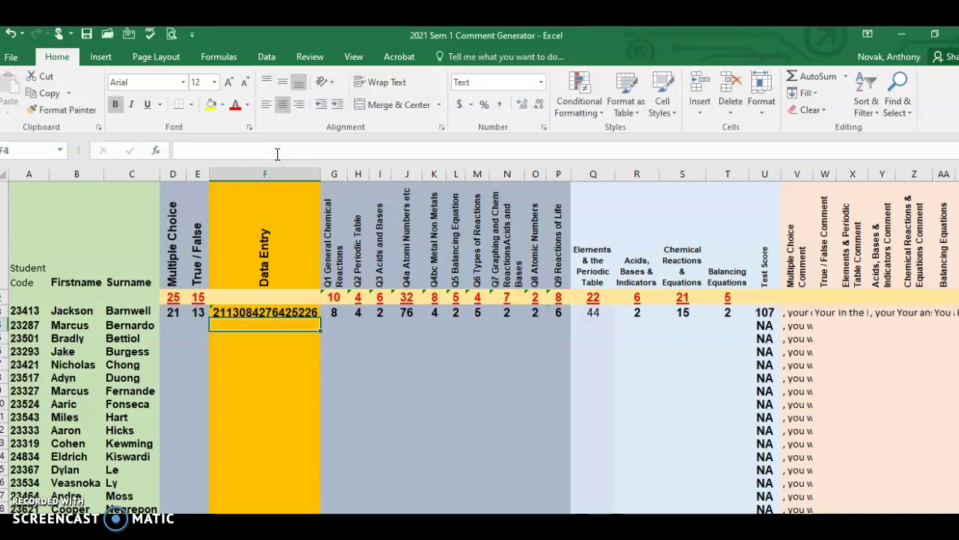
# - Examine the first student's question scores, topic totals and test score along row 3, including the Q4a formula in J3
pyautogui.press('Up')
pyautogui.press('Right')
pyautogui.press('Right')
pyautogui.press('Right')
pyautogui.press('Right')
pyautogui.press('Right')
pyautogui.press('Right')
pyautogui.press('Right')
pyautogui.press('Right')
pyautogui.press('Right')
pyautogui.press('Right')
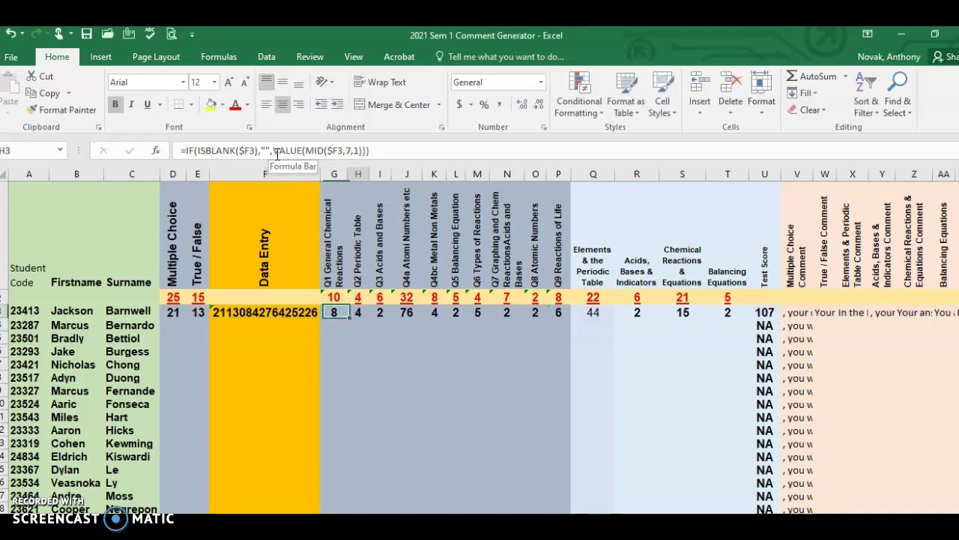
pyautogui.press('Right')
pyautogui.press('Right')
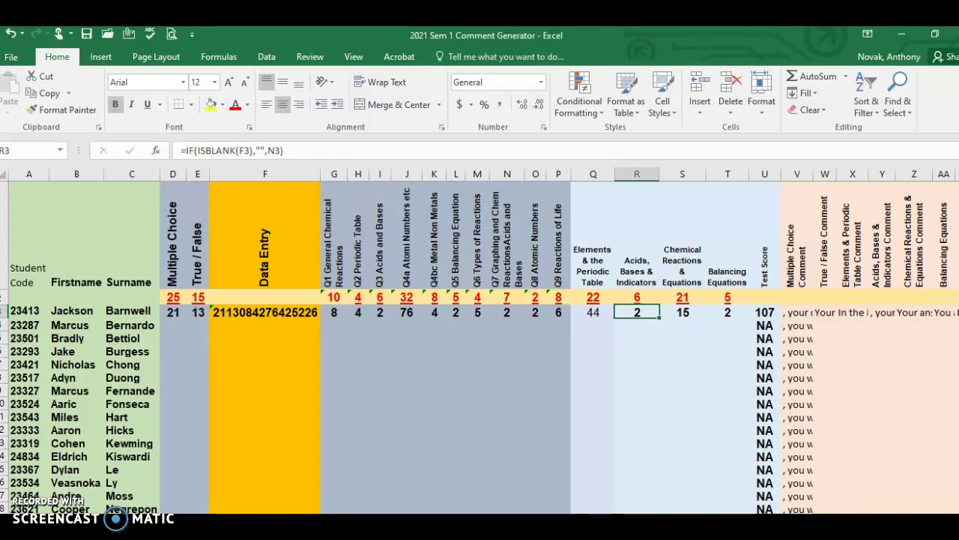
pyautogui.scroll(-1, 479, 340)
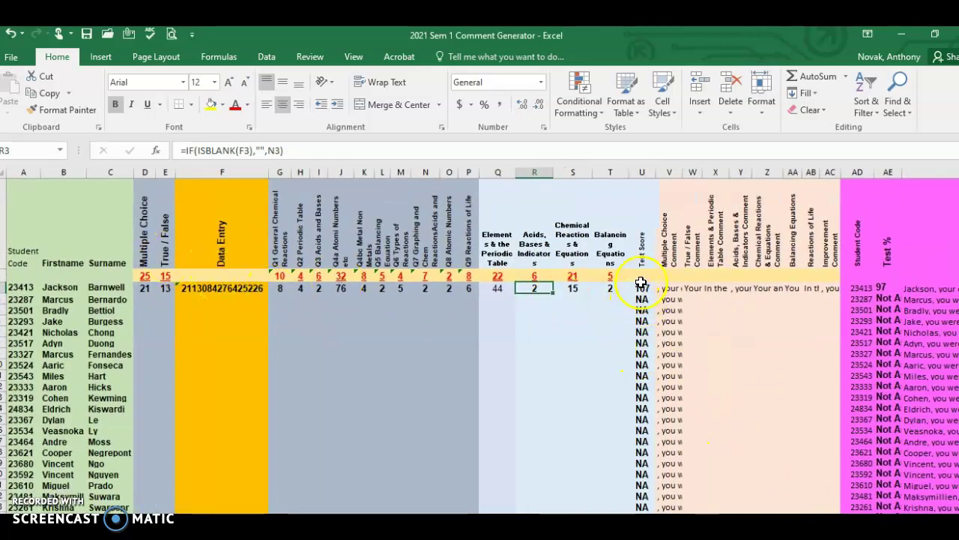
pyautogui.click(340, 288)
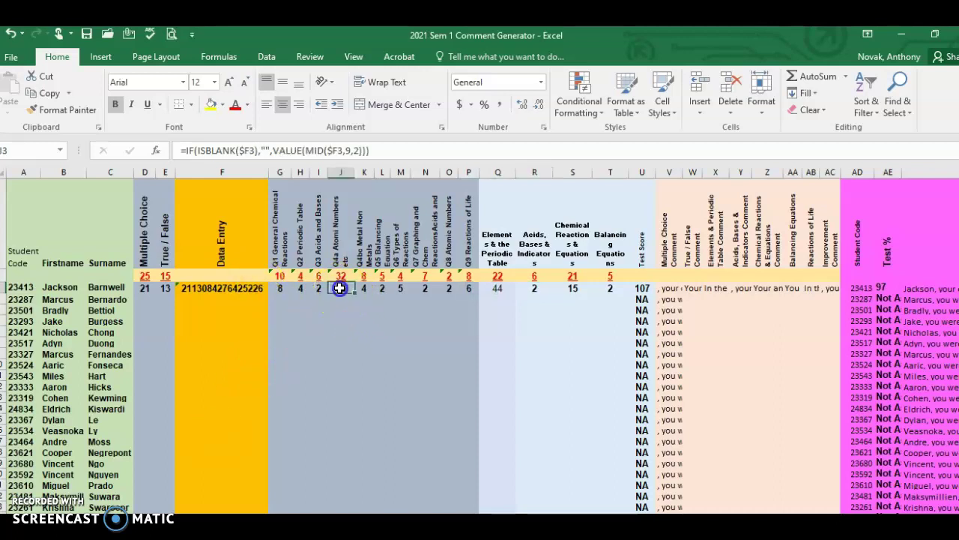
pyautogui.click(188, 299)
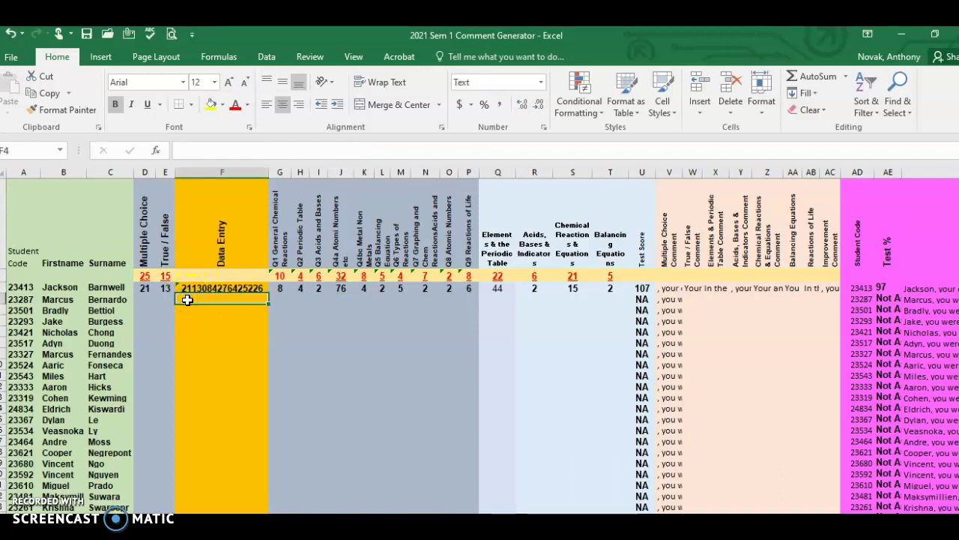
pyautogui.write('2211')
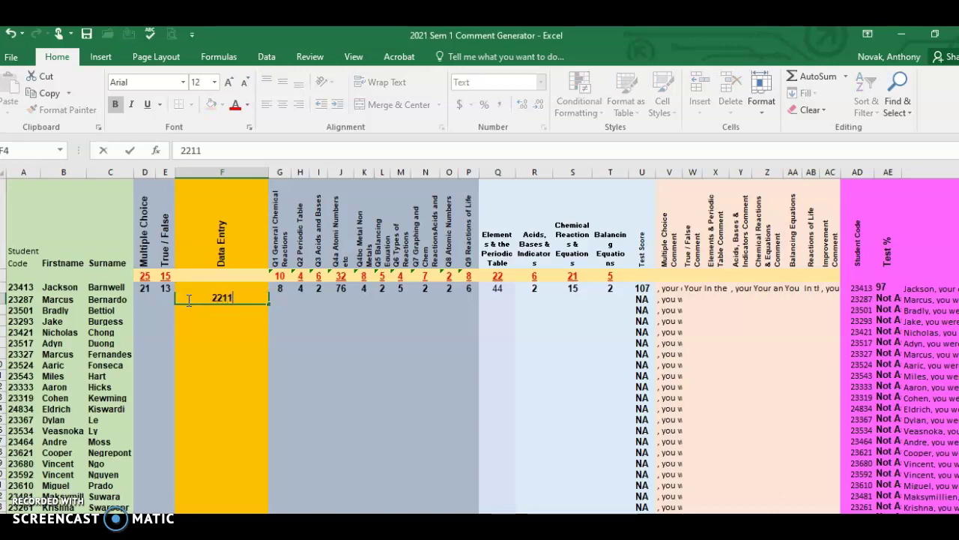
pyautogui.write('073326443')
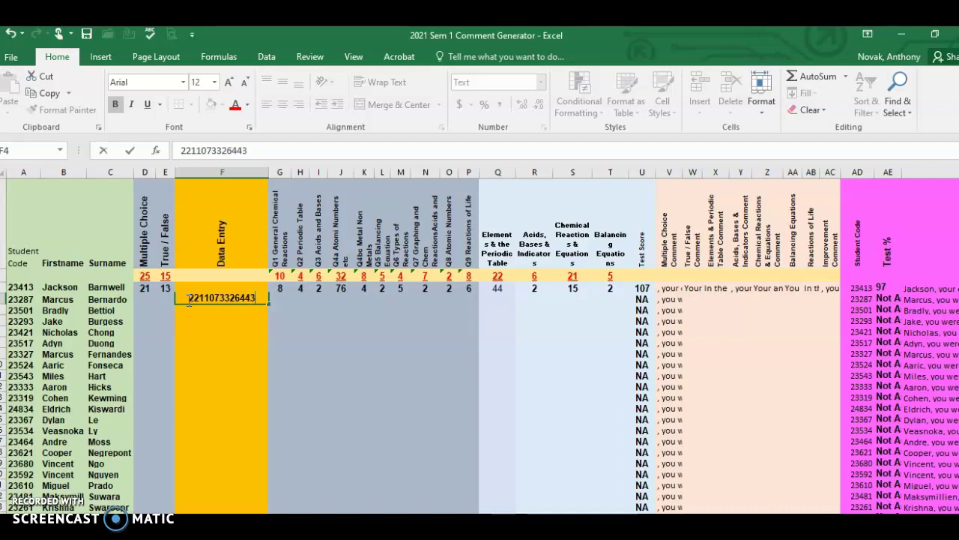
pyautogui.write('418')
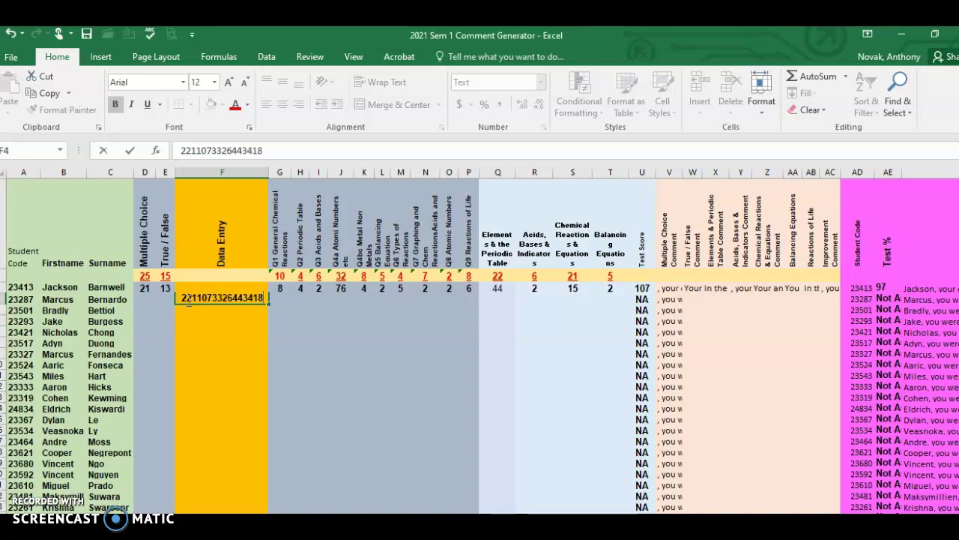
pyautogui.press('Return')
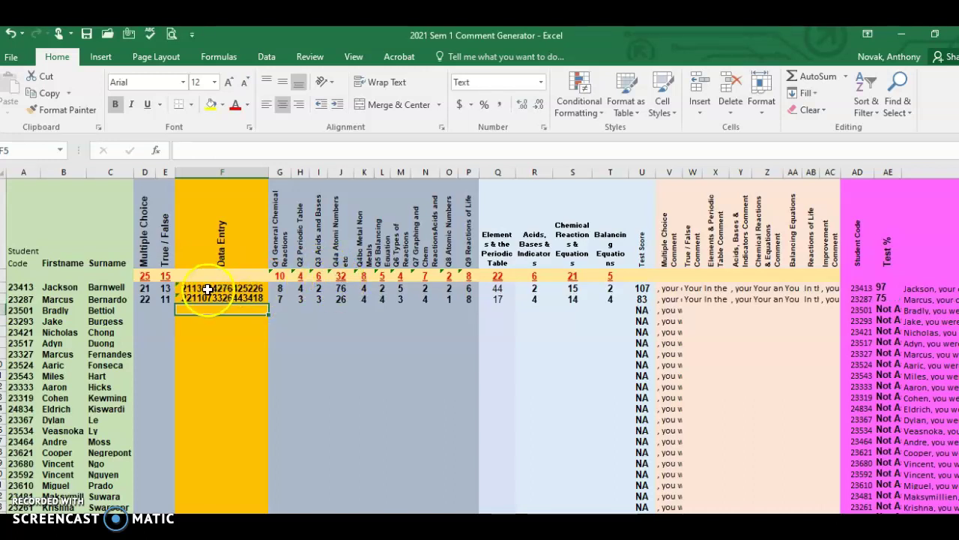
# - Clear the first student's score string in F3 and inspect the second student's Test Score and Test % formulas
pyautogui.click(207, 288)
pyautogui.press('Delete')
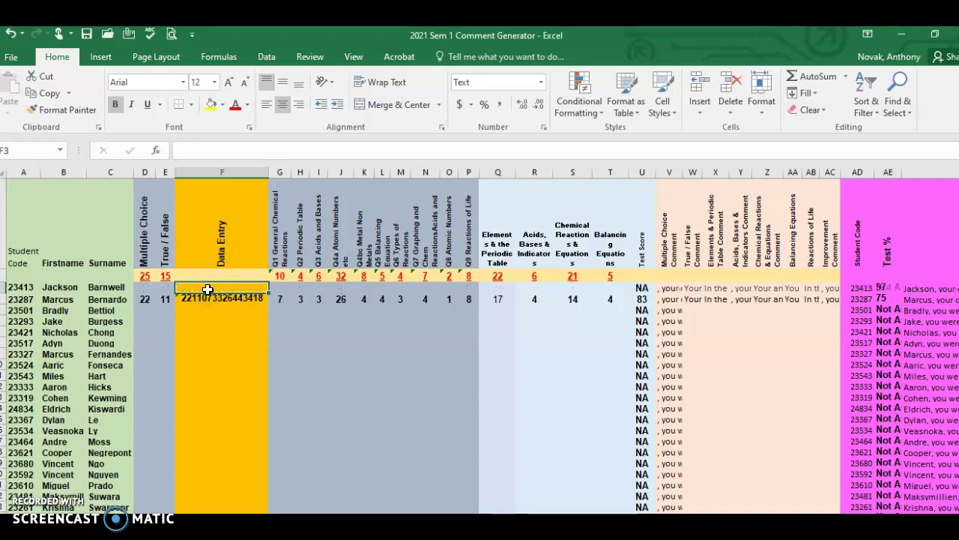
pyautogui.click(642, 299)
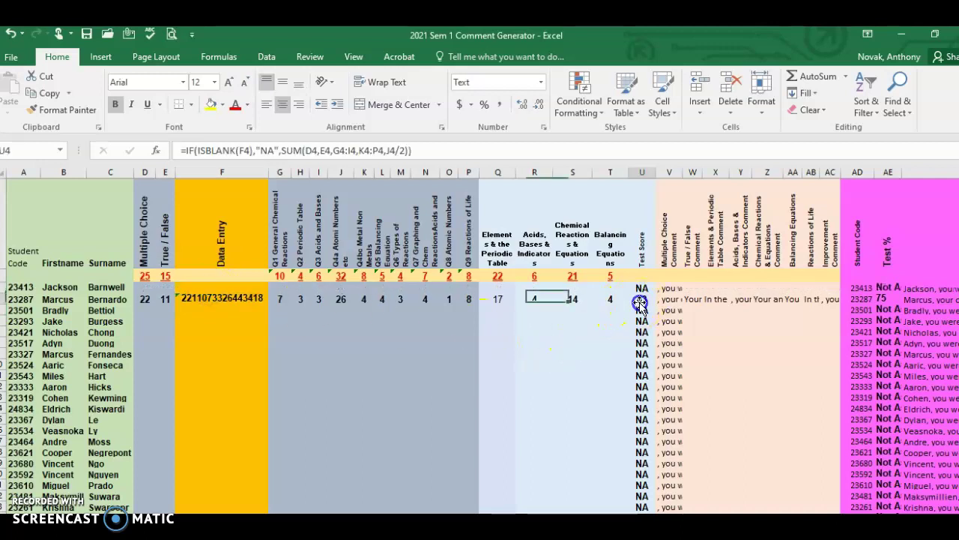
pyautogui.click(887, 299)
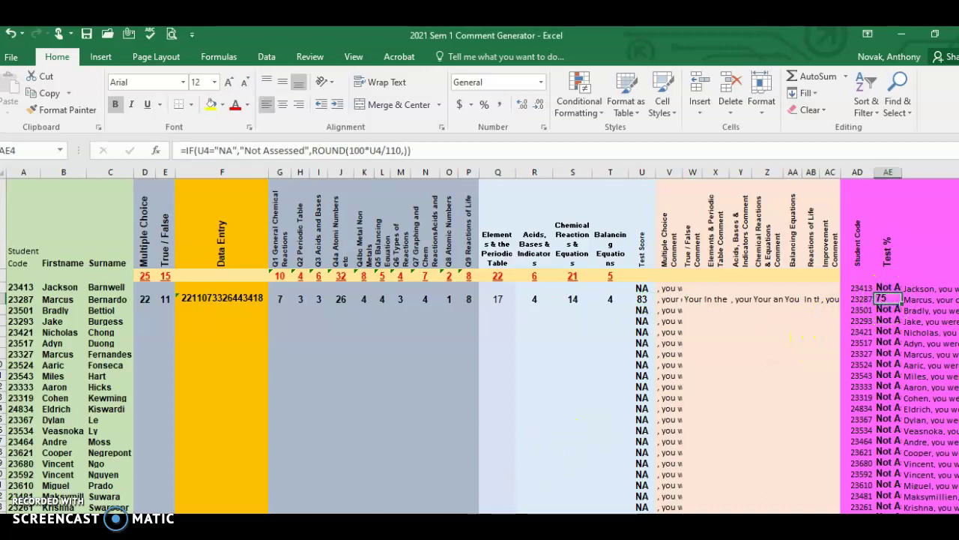
# - Check the handwritten marks in the Word exam document, return to the Comment Generator and view the Overall Comment column
pyautogui.moveTo(363, 525)
pyautogui.moveTo(684, 525)
pyautogui.click(696, 509)
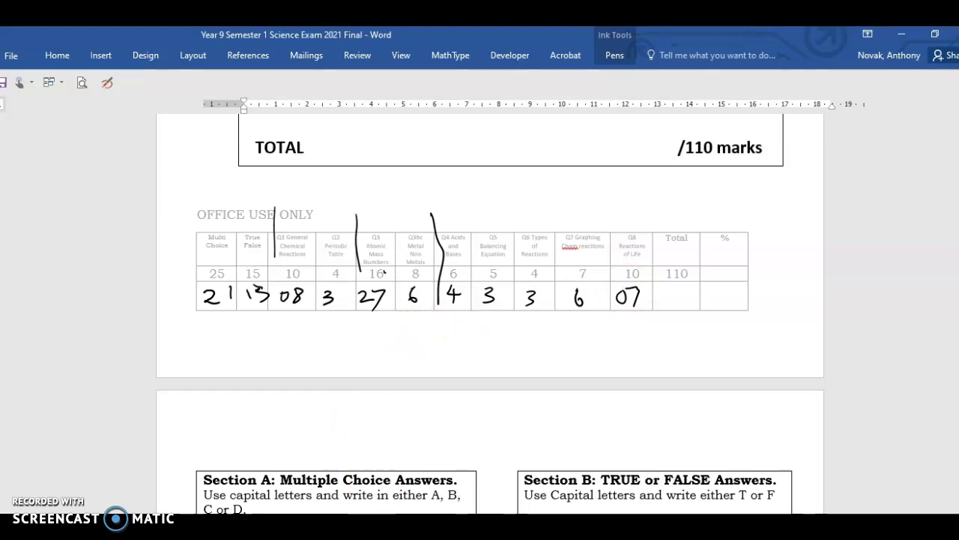
pyautogui.moveTo(364, 525)
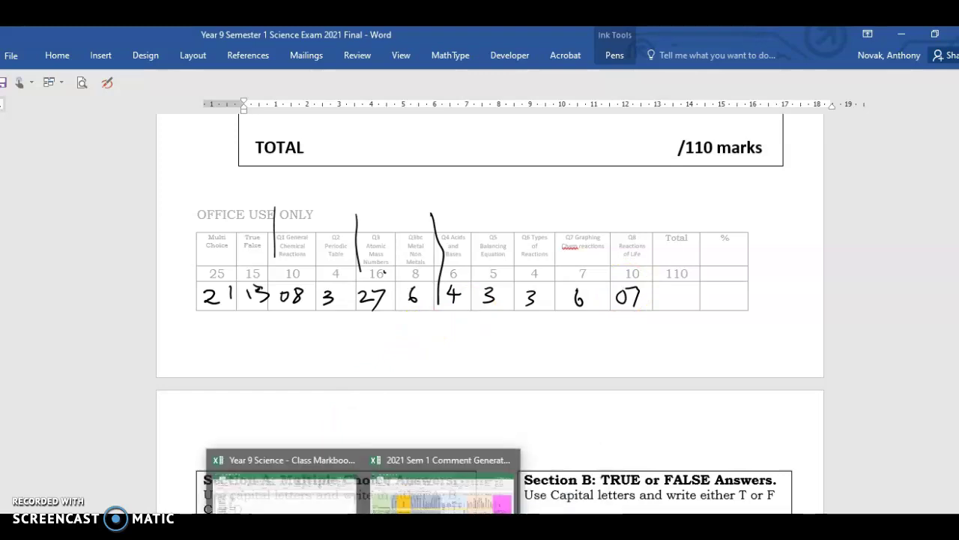
pyautogui.click(442, 487)
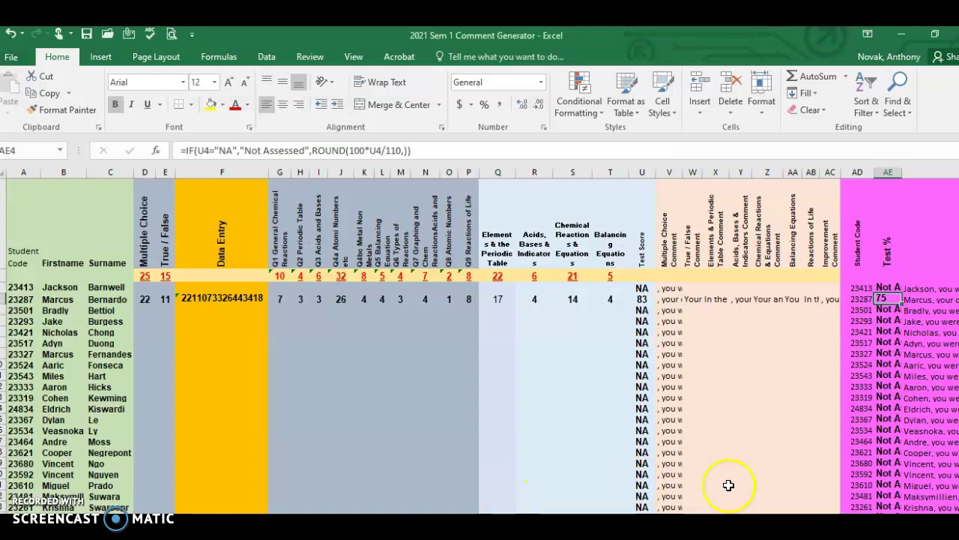
pyautogui.hscroll(5, 747, 487)
pyautogui.press('Up')
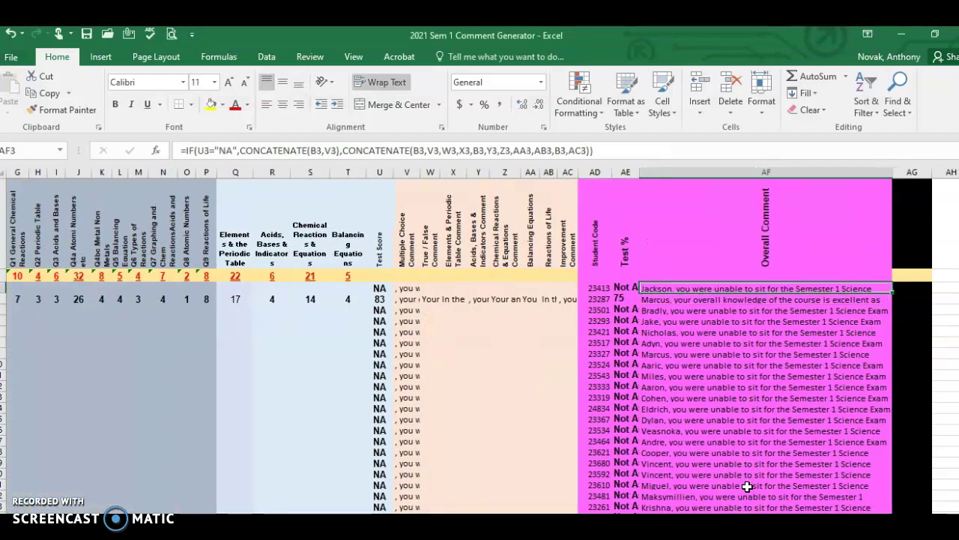
pyautogui.press('Left')
pyautogui.press('Left')
pyautogui.press('Left')
pyautogui.press('Left')
pyautogui.press('Left')
pyautogui.press('Left')
pyautogui.press('Left')
pyautogui.press('Left')
pyautogui.press('Left')
pyautogui.press('Left')
pyautogui.press('Left')
pyautogui.press('Left')
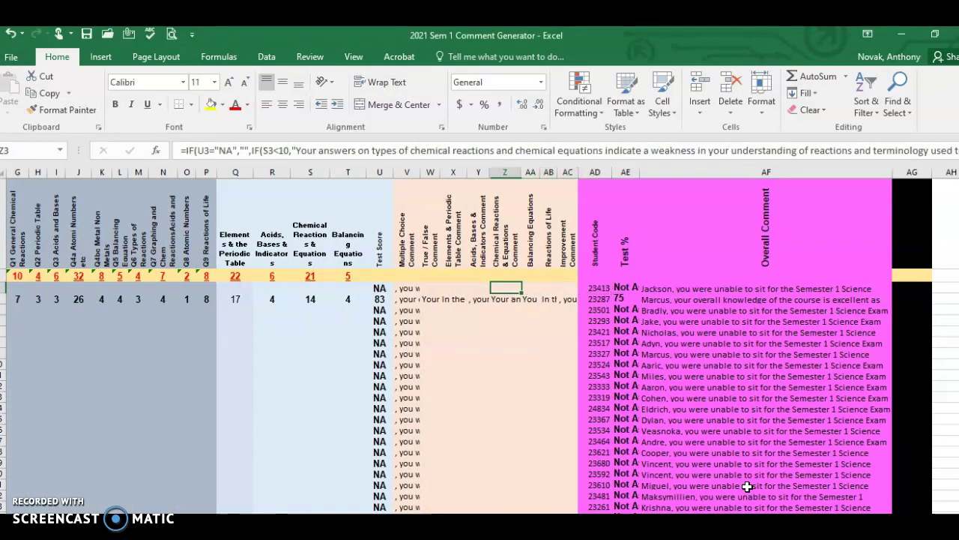
pyautogui.press('Left')
pyautogui.press('Left')
pyautogui.press('Left')
pyautogui.press('Left')
pyautogui.press('Left')
pyautogui.press('Left')
pyautogui.press('Left')
pyautogui.press('Left')
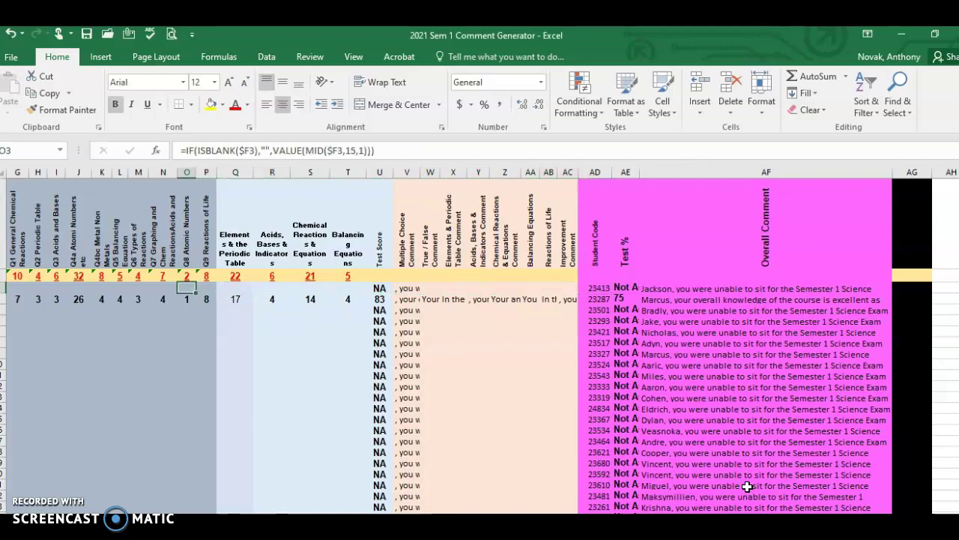
pyautogui.press('Left')
pyautogui.press('Left')
pyautogui.press('Left')
pyautogui.press('Left')
pyautogui.press('Left')
pyautogui.press('Left')
pyautogui.press('Left')
pyautogui.press('Left')
pyautogui.press('Left')
pyautogui.press('Left')
pyautogui.press('Left')
pyautogui.press('Down')
pyautogui.press('Right')
pyautogui.press('Right')
pyautogui.press('Right')
pyautogui.press('Right')
pyautogui.press('Right')
pyautogui.press('Up')
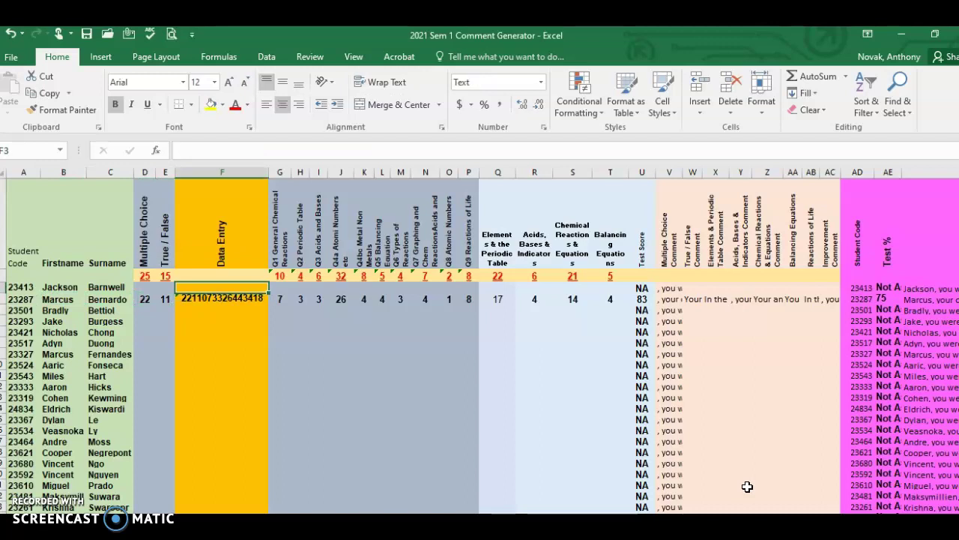
pyautogui.write('21')
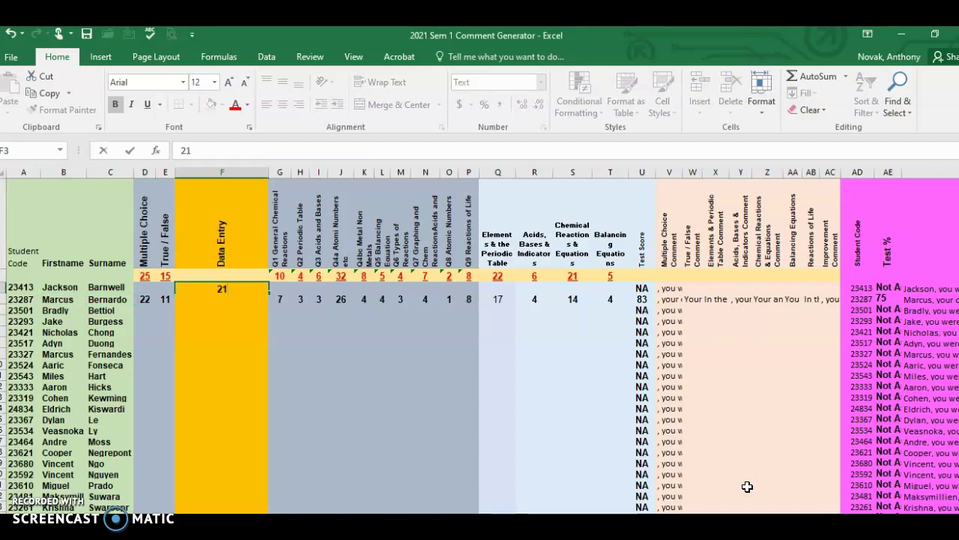
pyautogui.write('1510333285')
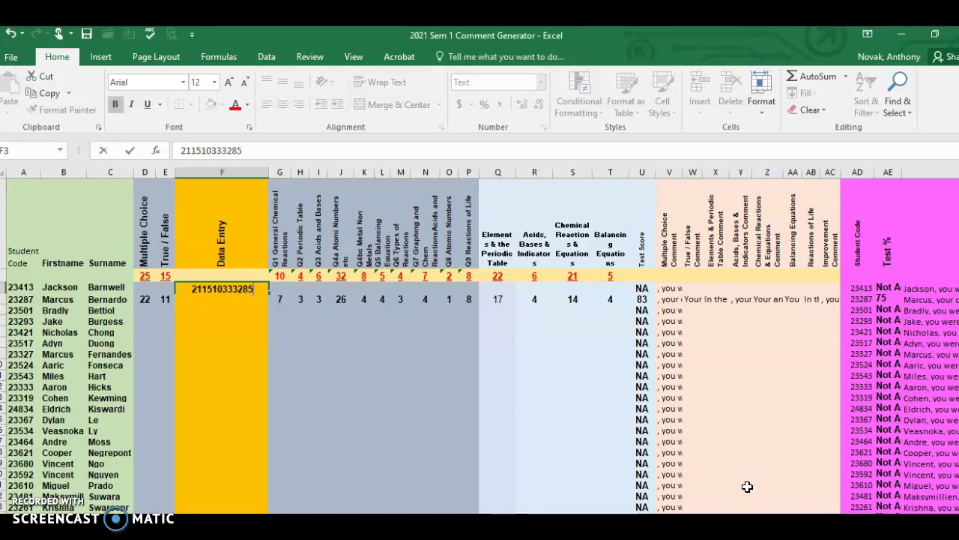
pyautogui.write('4627')
pyautogui.press('Return')
pyautogui.hotkey('ctrl', 'v')
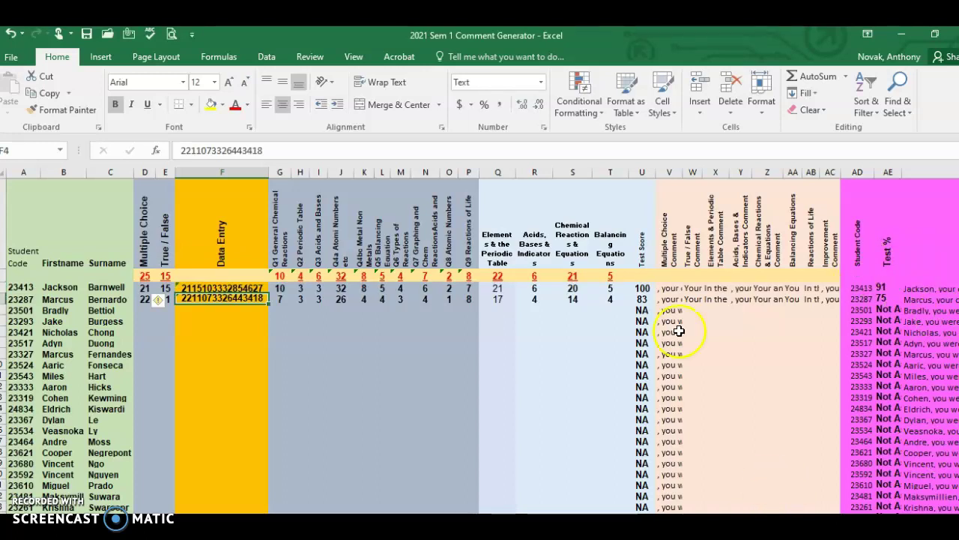
pyautogui.click(201, 313)
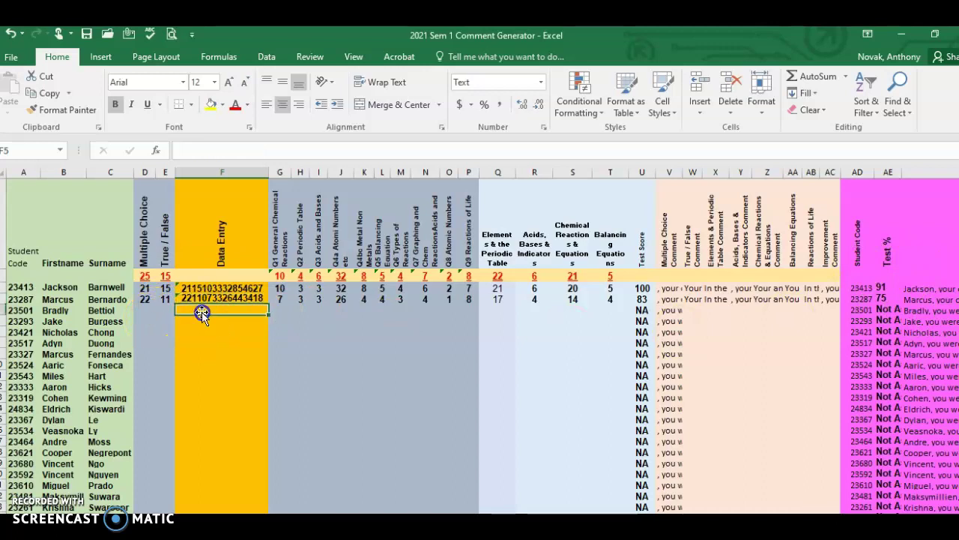
pyautogui.write('12')
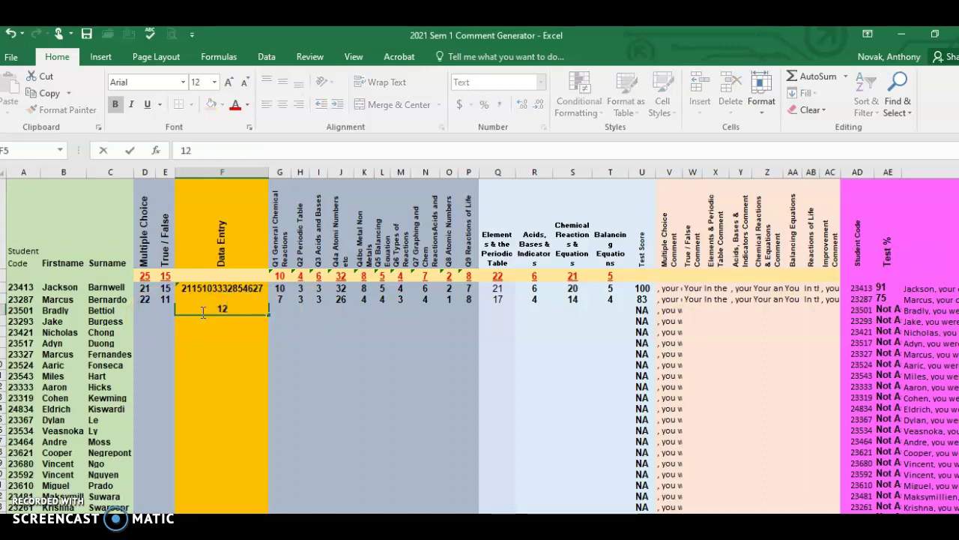
pyautogui.write('0605332165')
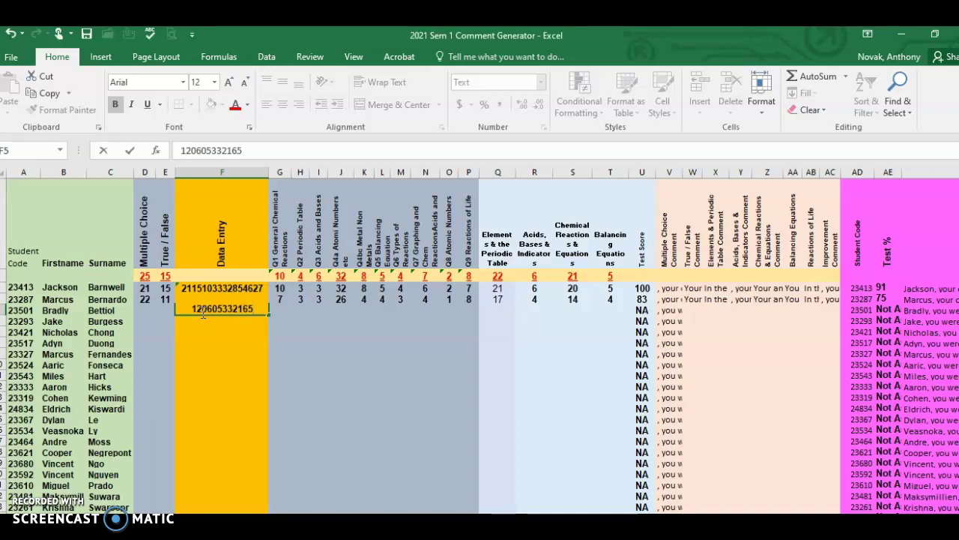
pyautogui.write('2212')
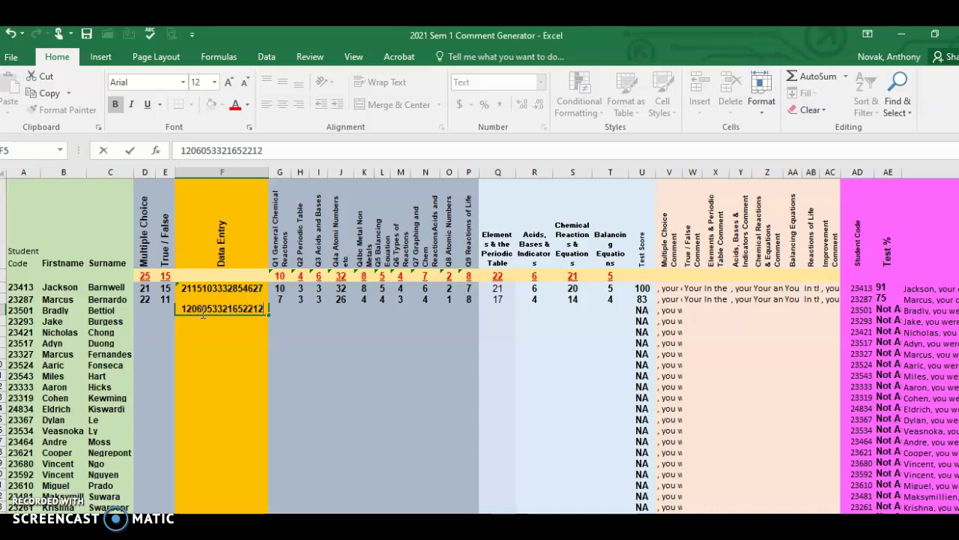
pyautogui.press('Return')
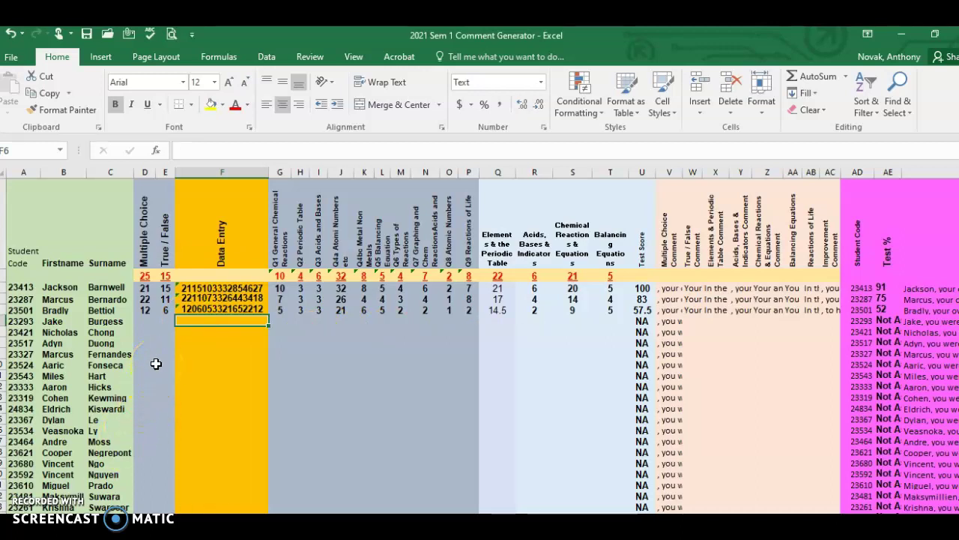
pyautogui.write('1312')
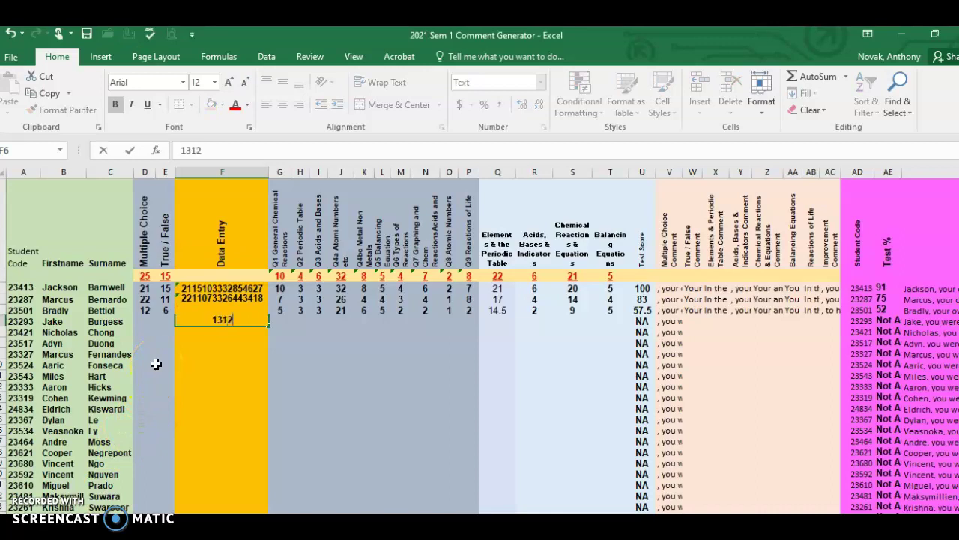
pyautogui.write('07333')
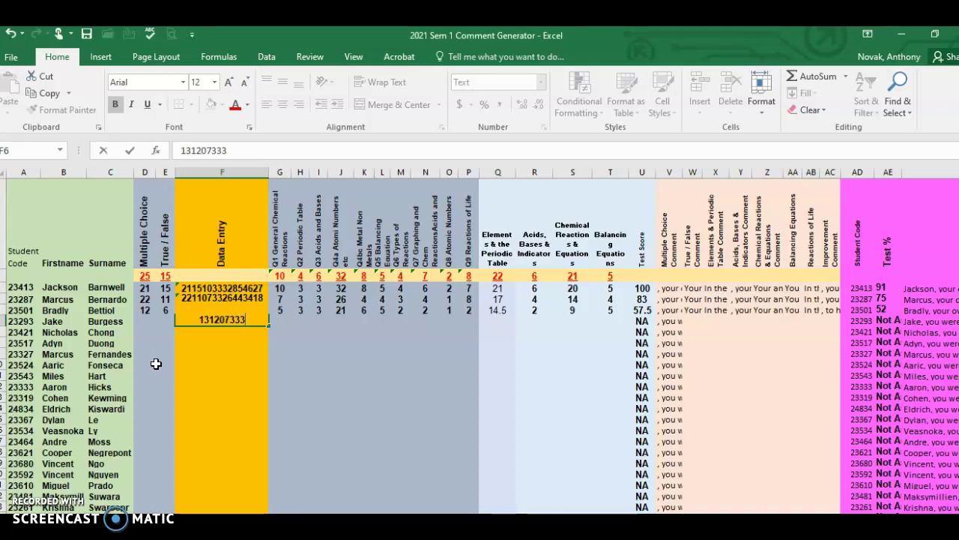
pyautogui.write('17')
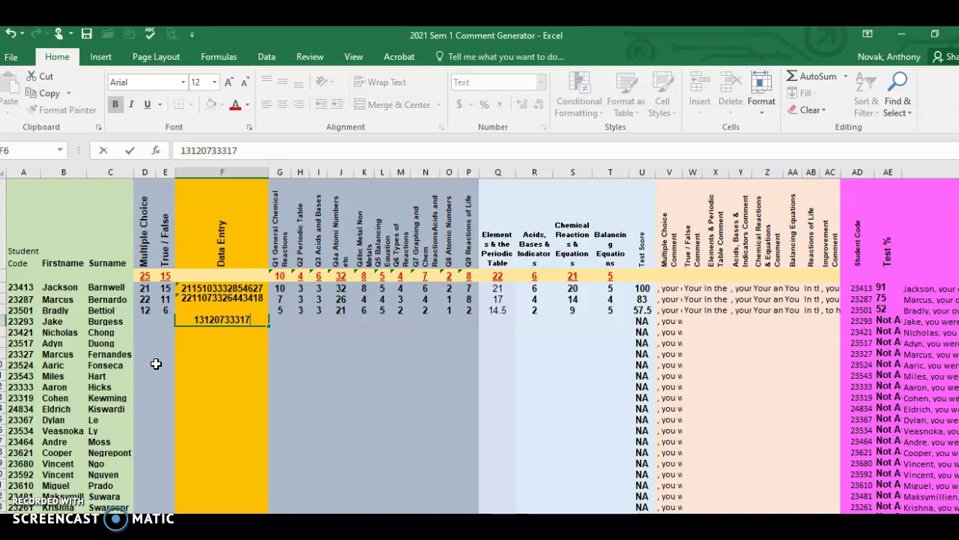
pyautogui.write('443')
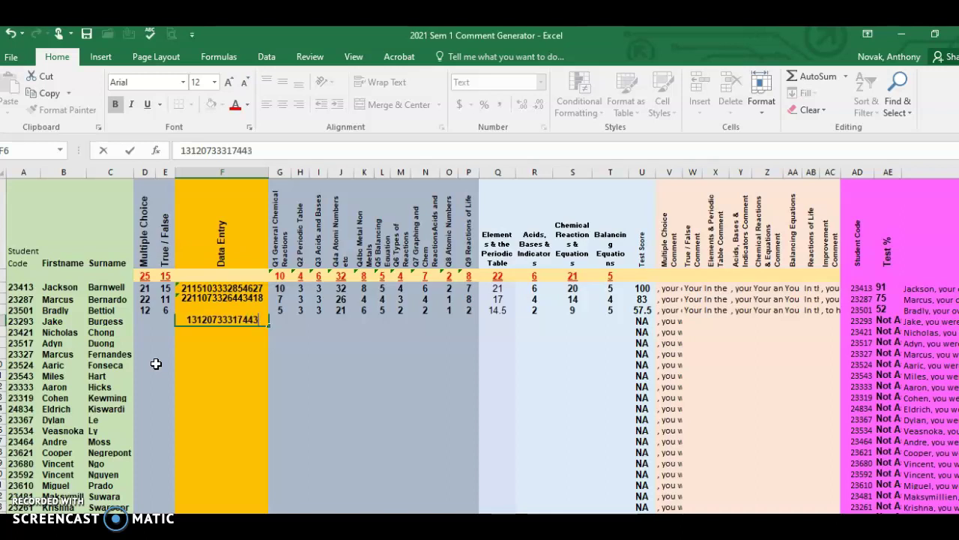
pyautogui.write('16')
pyautogui.press('Return')
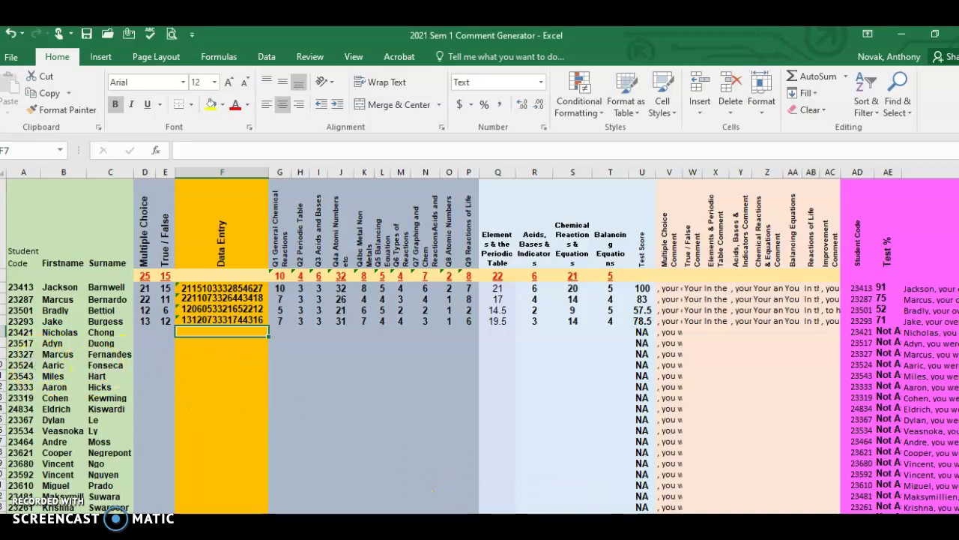
# - Copy the Student Code, Test % and Overall Comment cells for every student in the class list
pyautogui.hscroll(3, 480, 337)
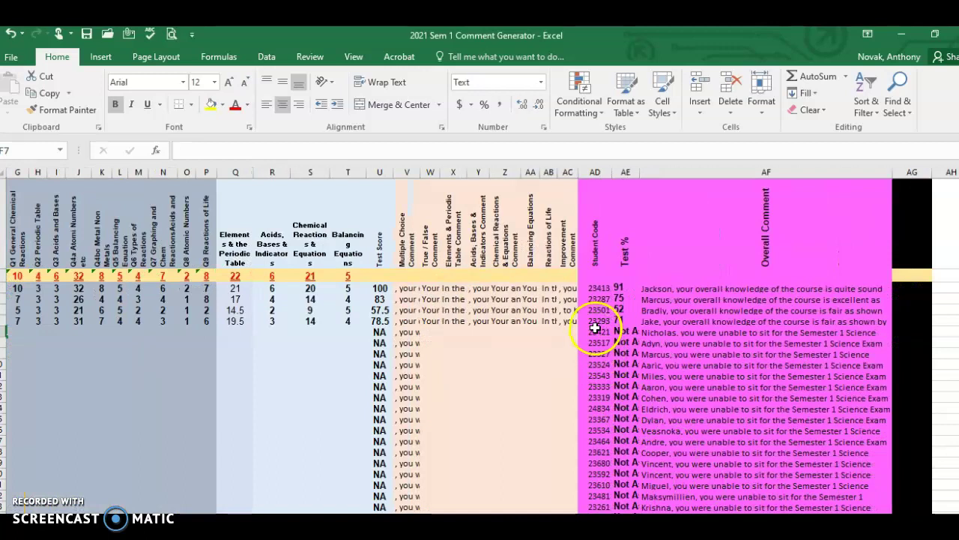
pyautogui.moveTo(592, 286); pyautogui.dragTo(677, 467)
pyautogui.hotkey('ctrl', 'c')
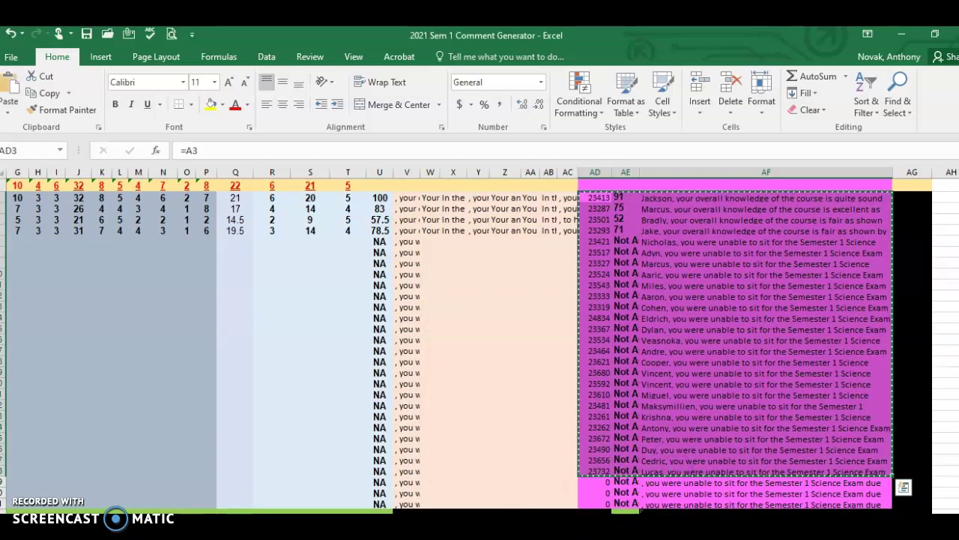
# - Switch to MazCom in the browser and open the Year 9 Science class page from the previous semester's classes
pyautogui.hotkey('alt', 'Tab')
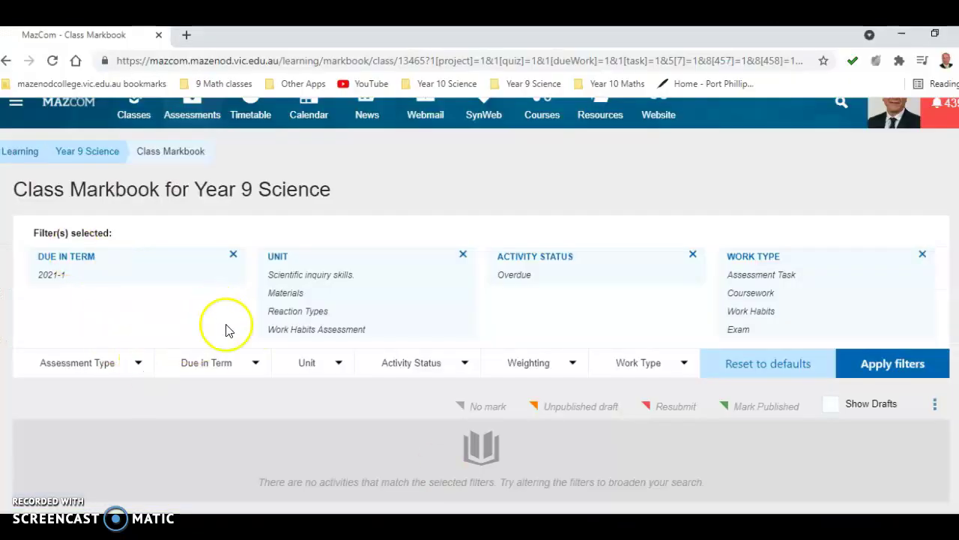
pyautogui.click(133, 117)
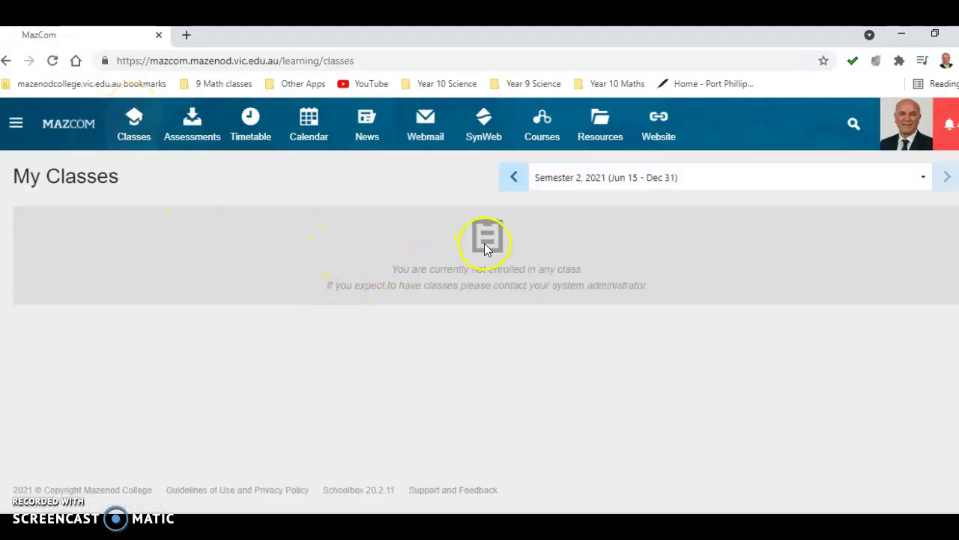
pyautogui.click(508, 178)
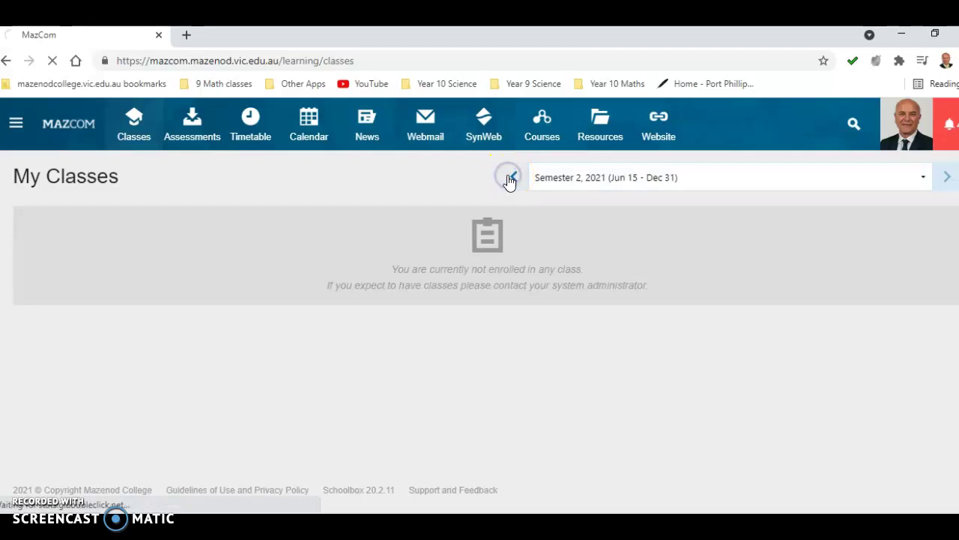
pyautogui.click(390, 382)
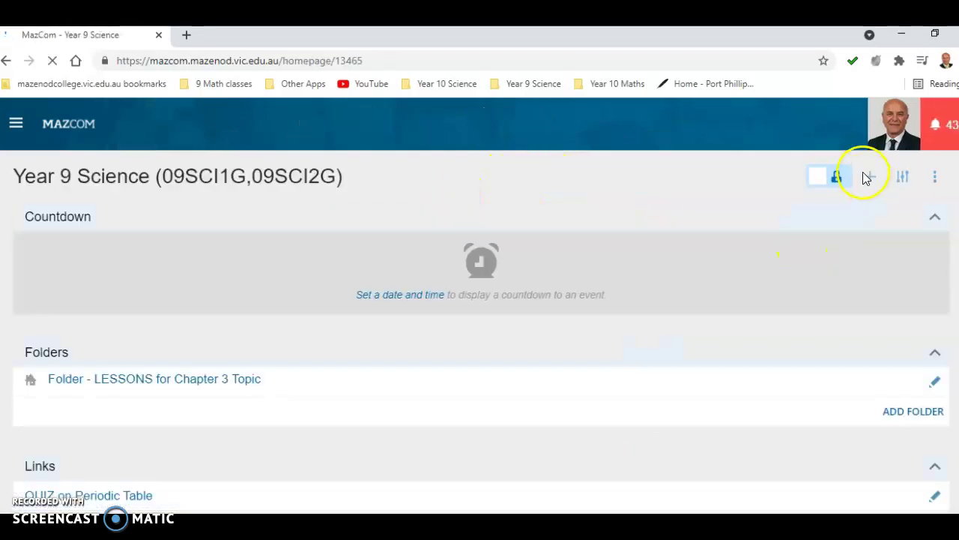
pyautogui.click(847, 129)
pyautogui.click(846, 129)
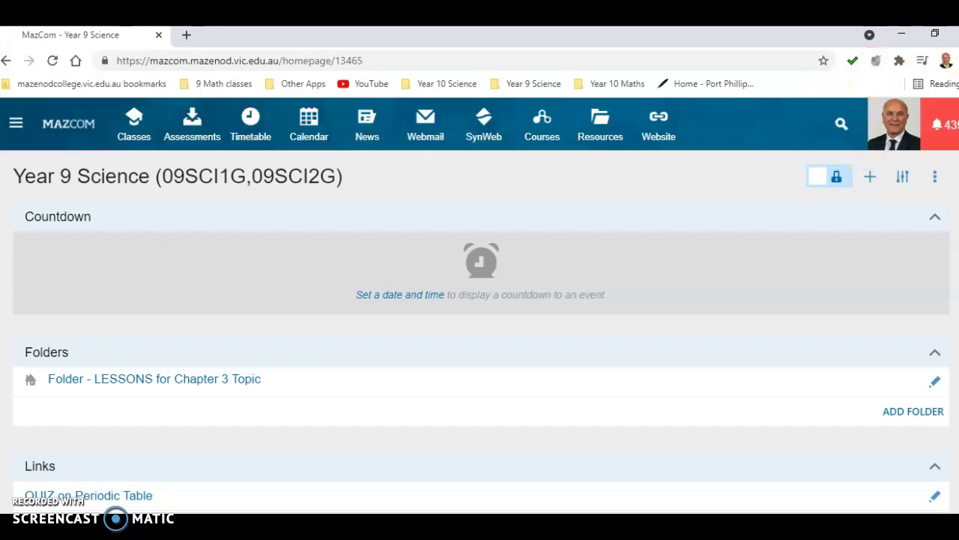
# - Expand the Assessments unit in the Year 9 Science course outline and open the status page of the ATA1 Examination
pyautogui.scroll(-7, 480, 300)
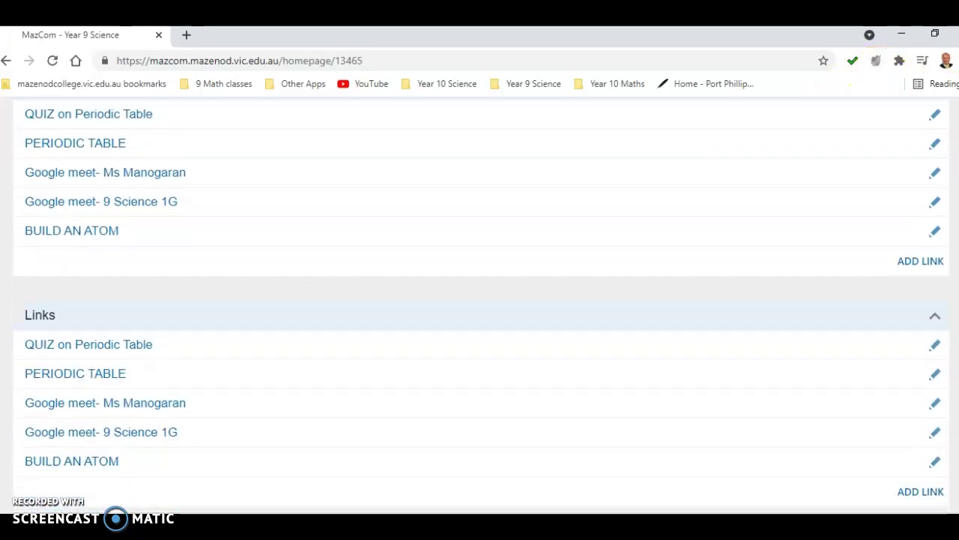
pyautogui.scroll(-7, 480, 300)
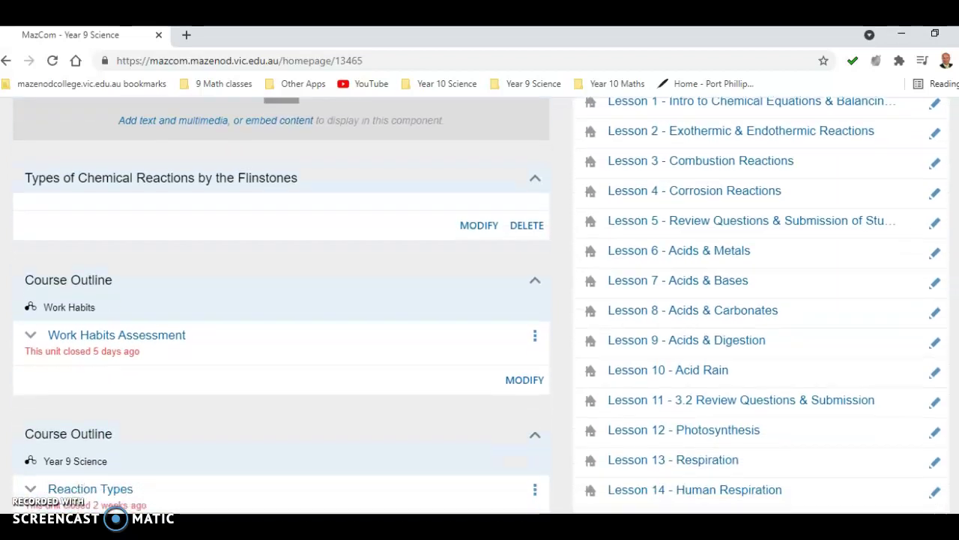
pyautogui.scroll(-2, 480, 299)
pyautogui.scroll(2, 480, 300)
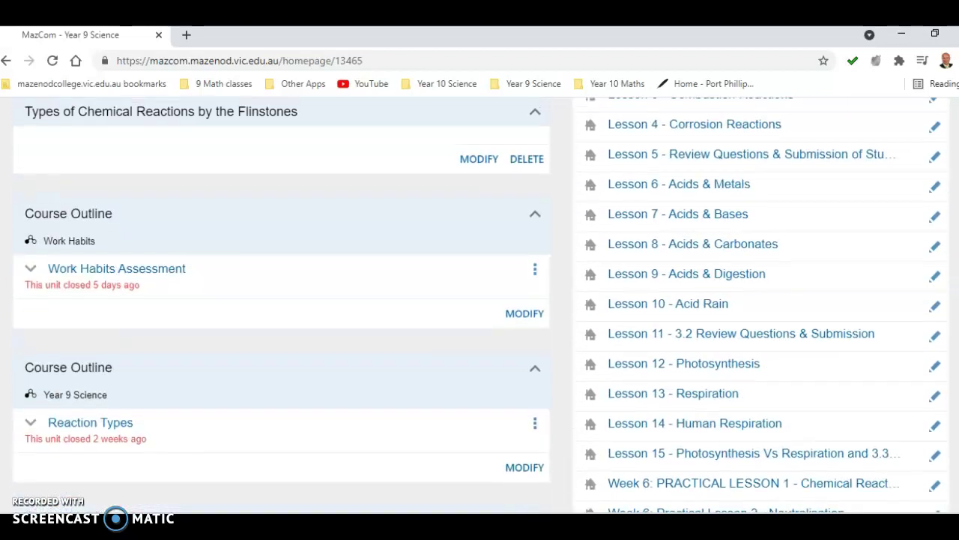
pyautogui.scroll(-5, 479, 300)
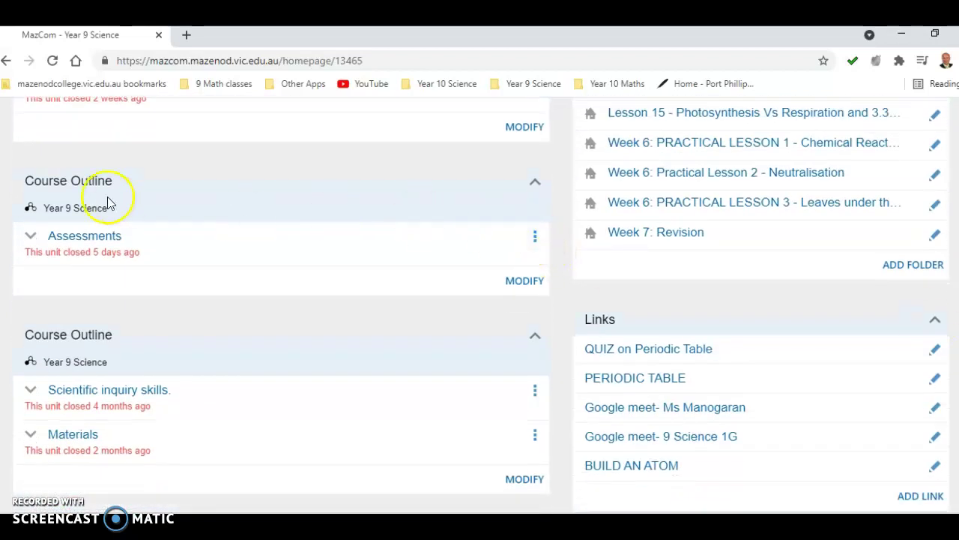
pyautogui.click(22, 238)
pyautogui.click(28, 236)
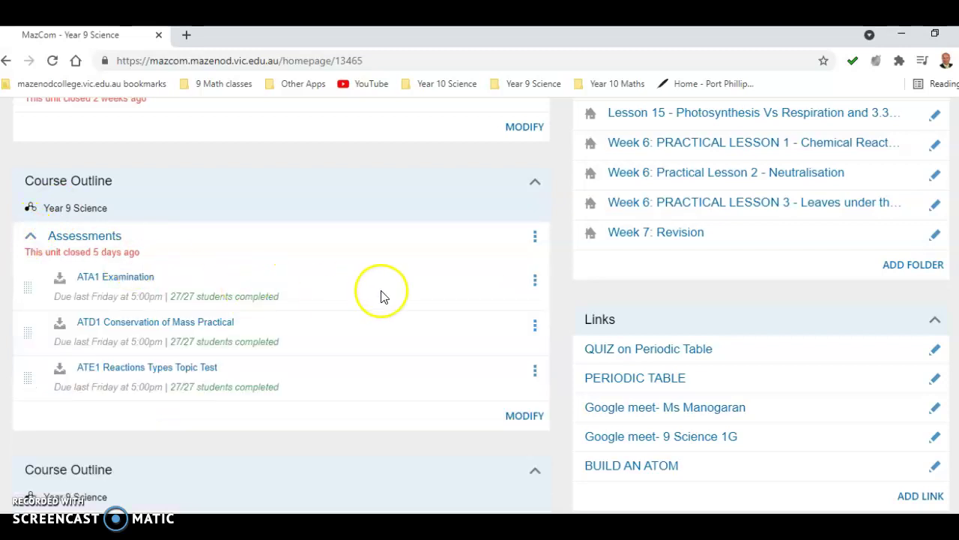
pyautogui.click(538, 280)
pyautogui.click(402, 320)
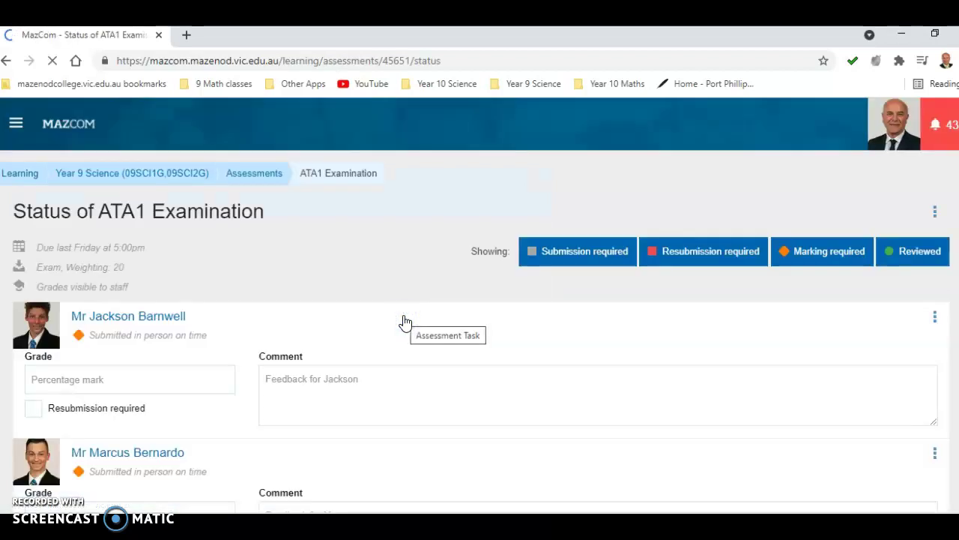
pyautogui.click(547, 303)
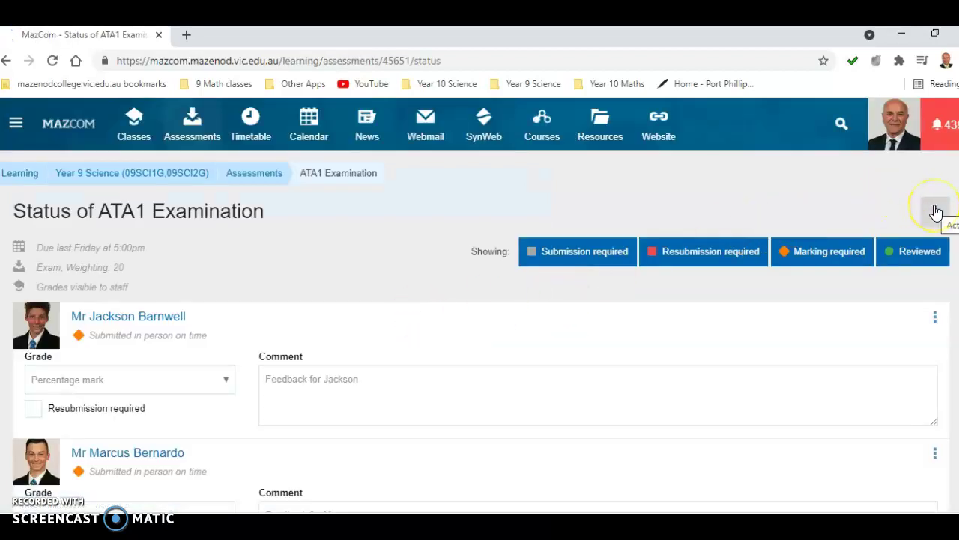
# - Start a feedback import for the ATA1 Examination with Student ID, Mark and Comments as the data type
pyautogui.click(935, 212)
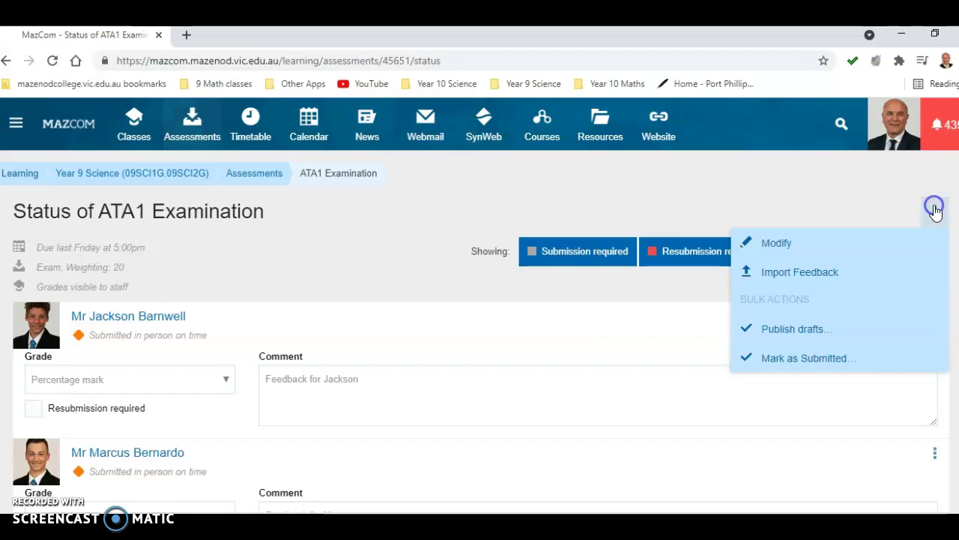
pyautogui.click(813, 277)
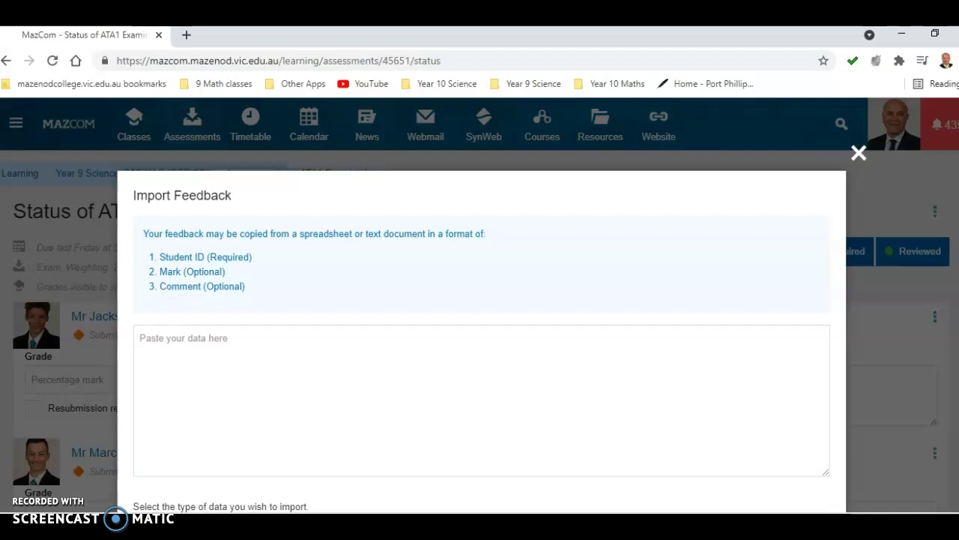
pyautogui.scroll(-3, 480, 314)
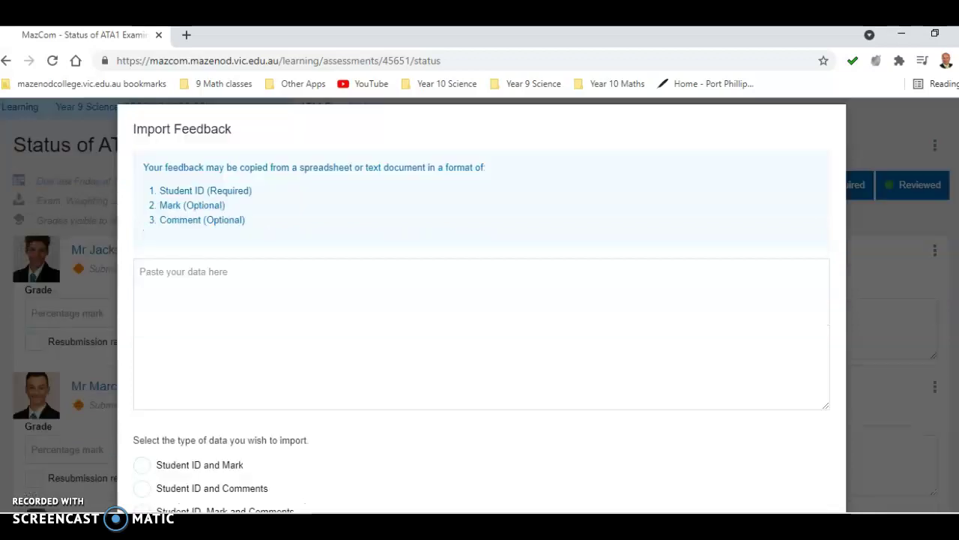
pyautogui.click(355, 250)
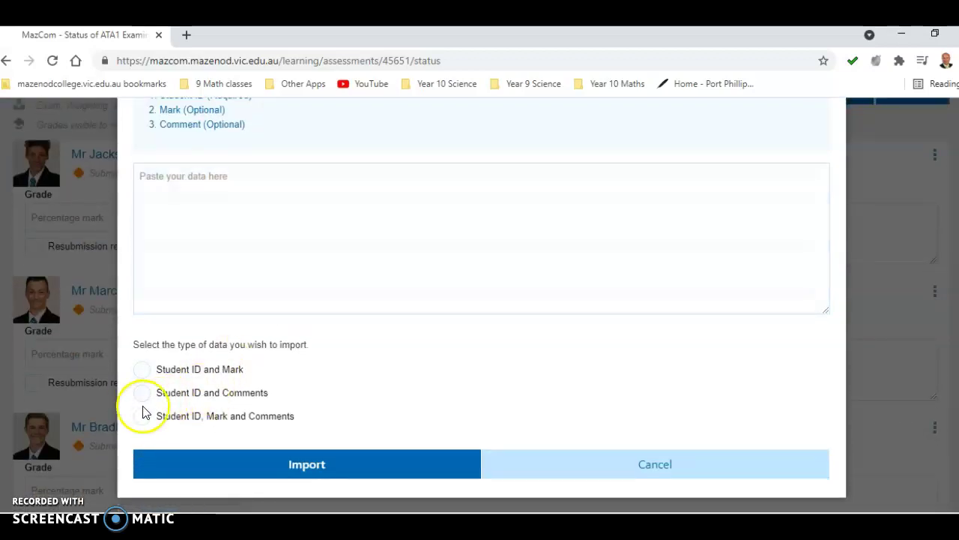
pyautogui.click(142, 415)
pyautogui.click(292, 465)
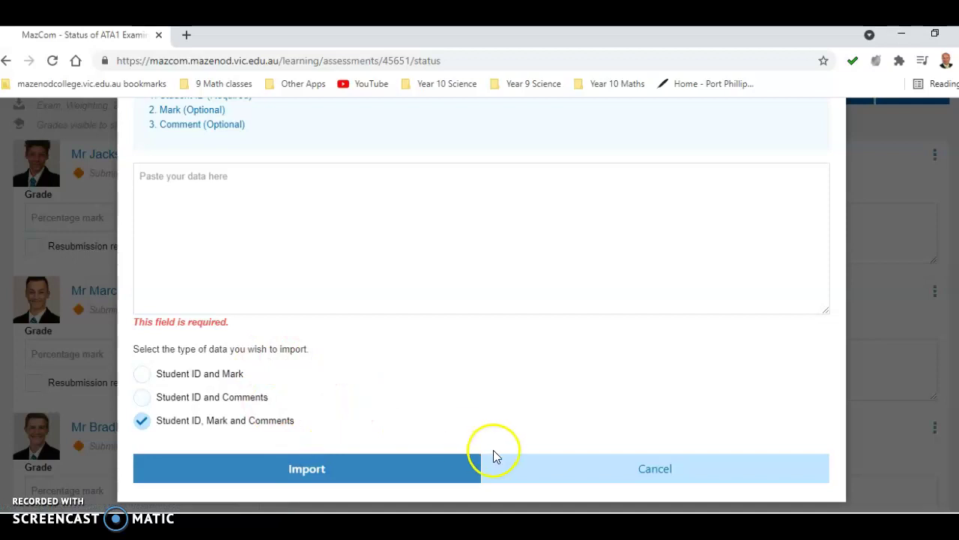
# - Paste the copied student codes, percentages and comments as the feedback data, check the first entries and import them
pyautogui.click(208, 206)
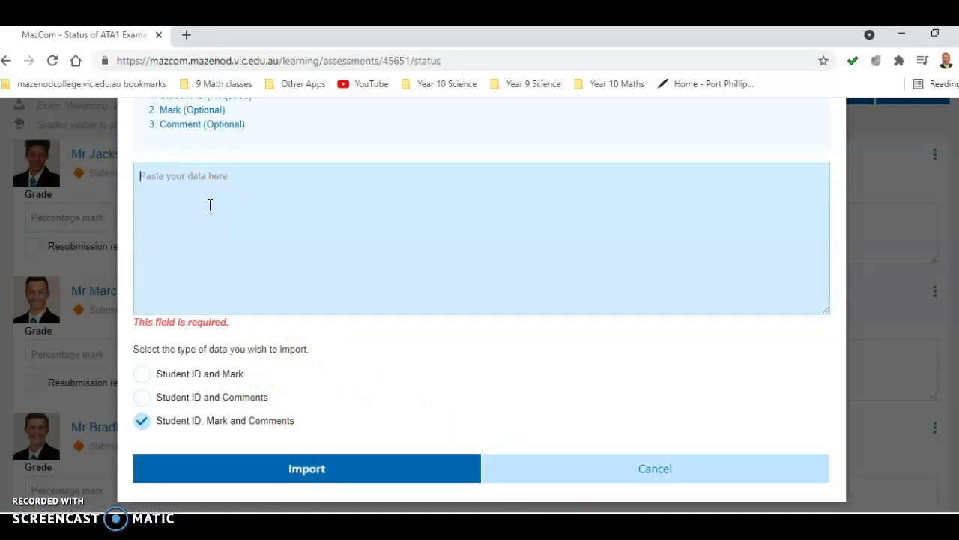
pyautogui.hotkey('ctrl', 'v')
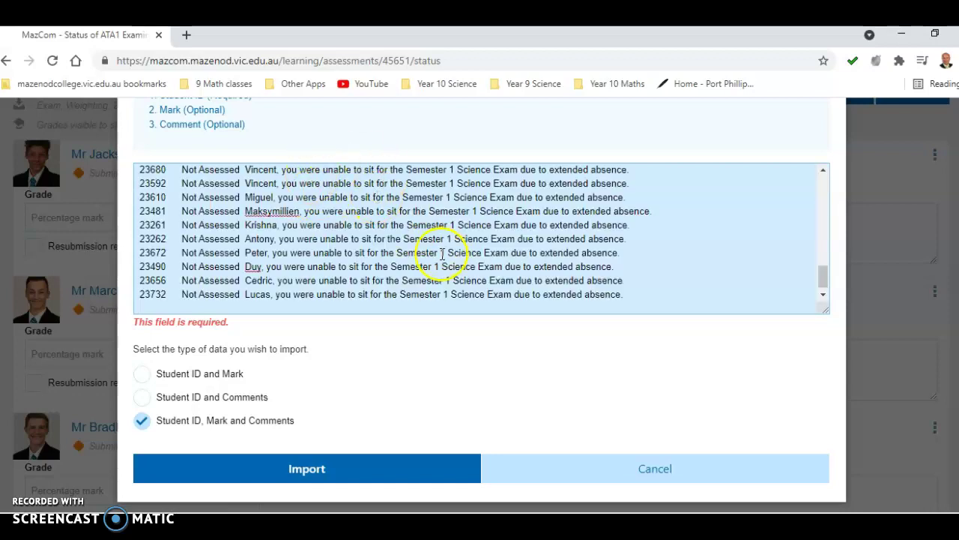
pyautogui.moveTo(819, 276); pyautogui.dragTo(822, 200)
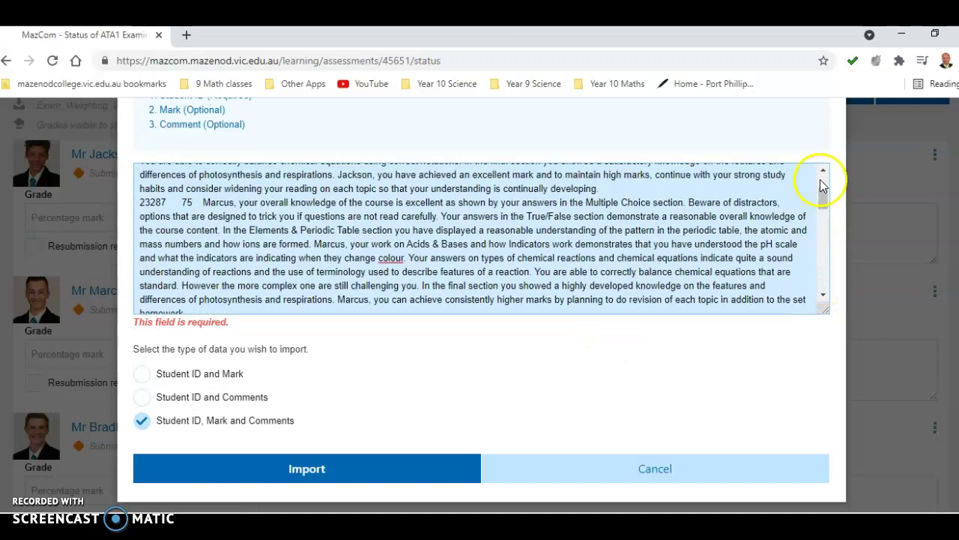
pyautogui.click(820, 170)
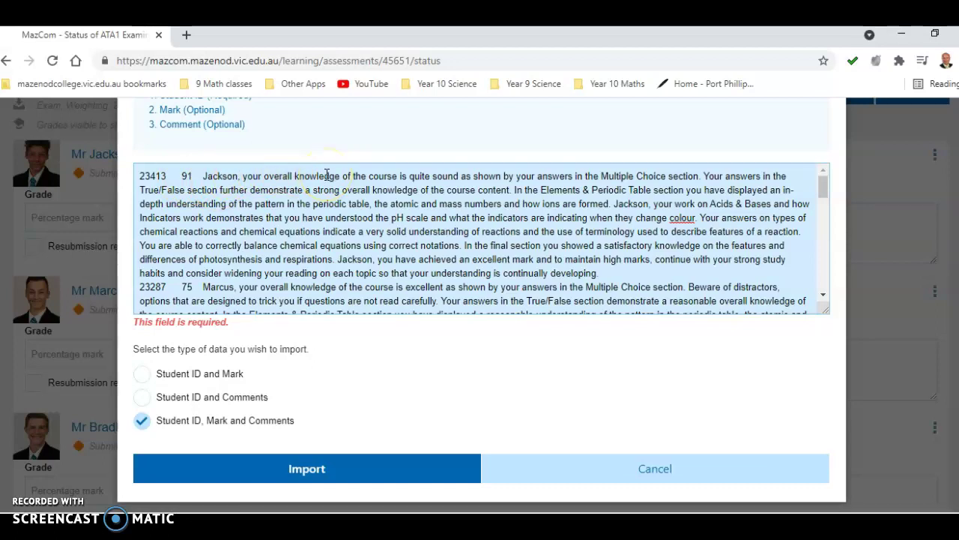
pyautogui.click(147, 291)
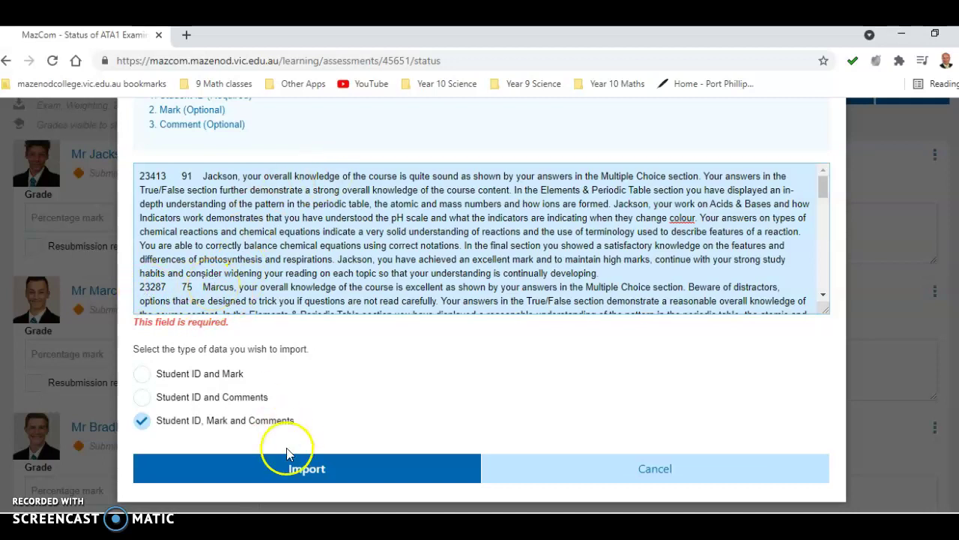
pyautogui.click(307, 469)
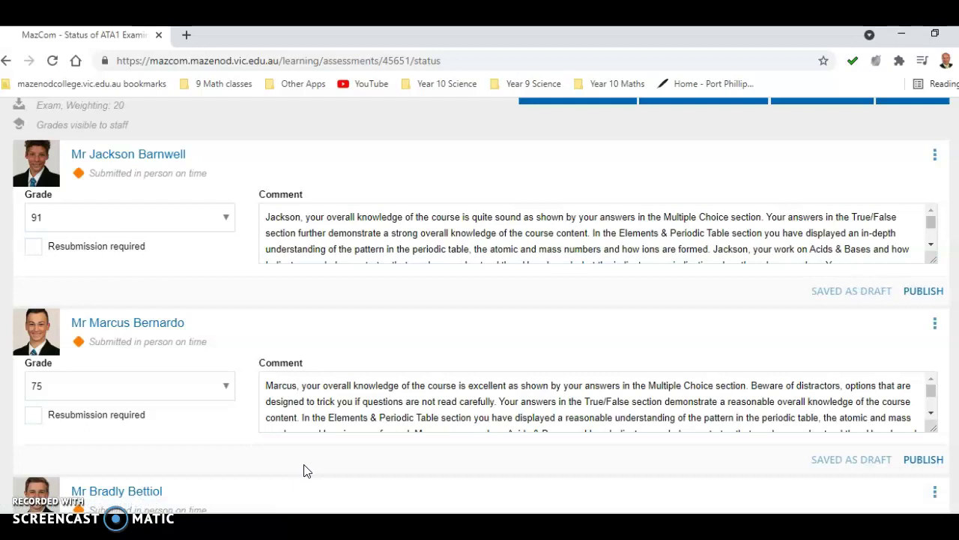
# - Review the imported grades and read through the comments of the second and third students
pyautogui.moveTo(433, 355); pyautogui.dragTo(568, 405)
pyautogui.click(568, 402)
pyautogui.click(688, 358)
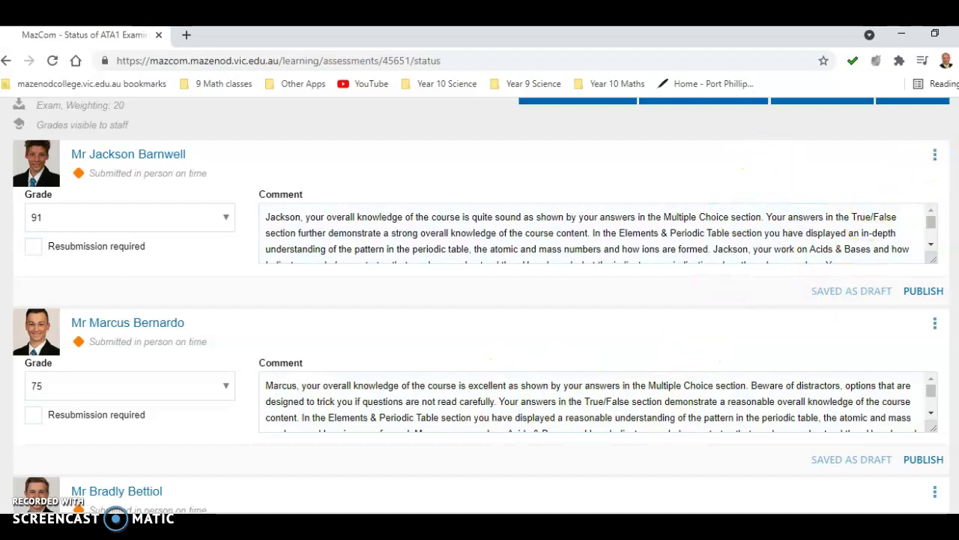
pyautogui.scroll(-2, 480, 300)
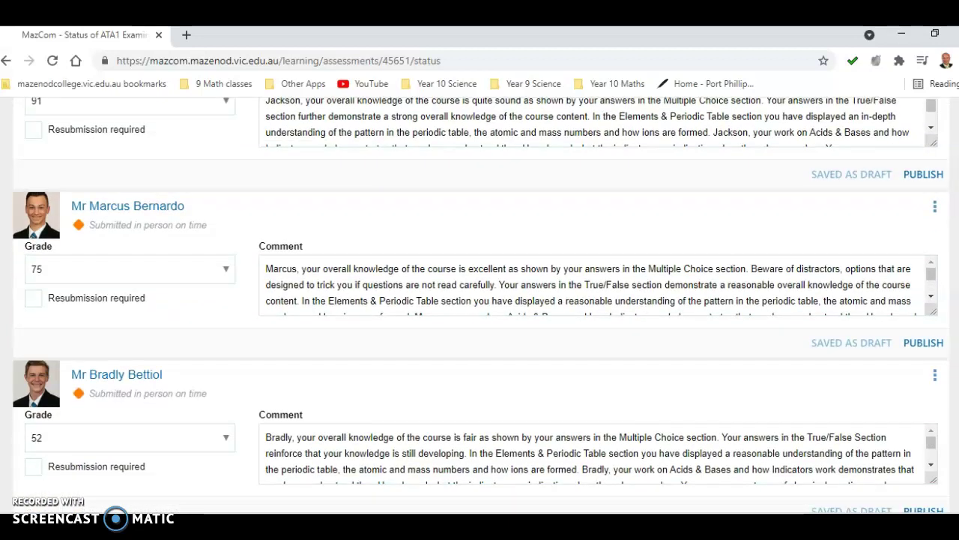
pyautogui.scroll(-1, 479, 299)
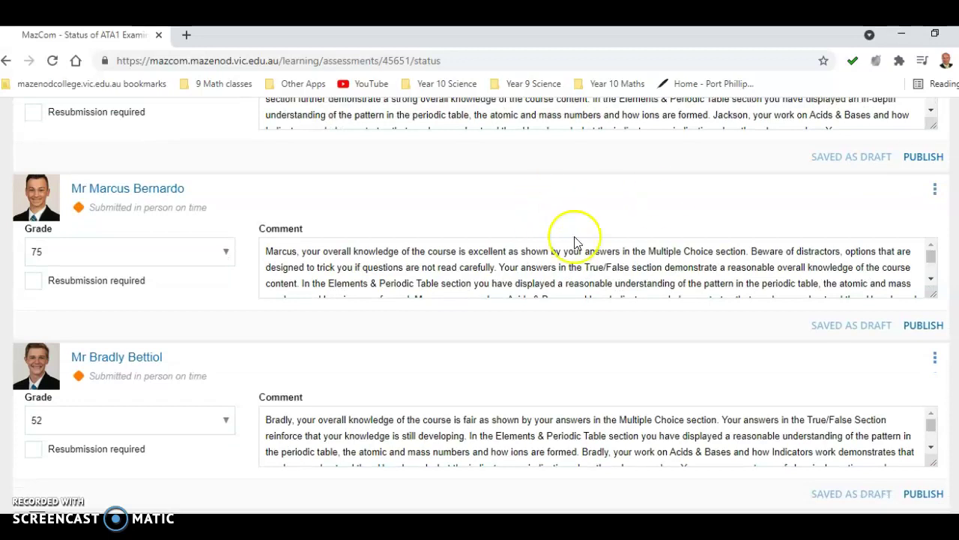
pyautogui.click(932, 280)
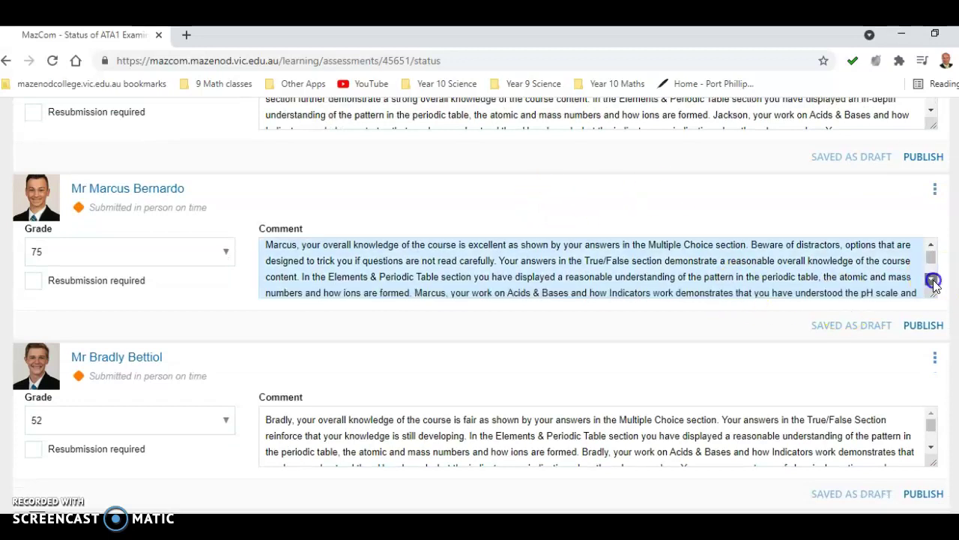
pyautogui.click(932, 247)
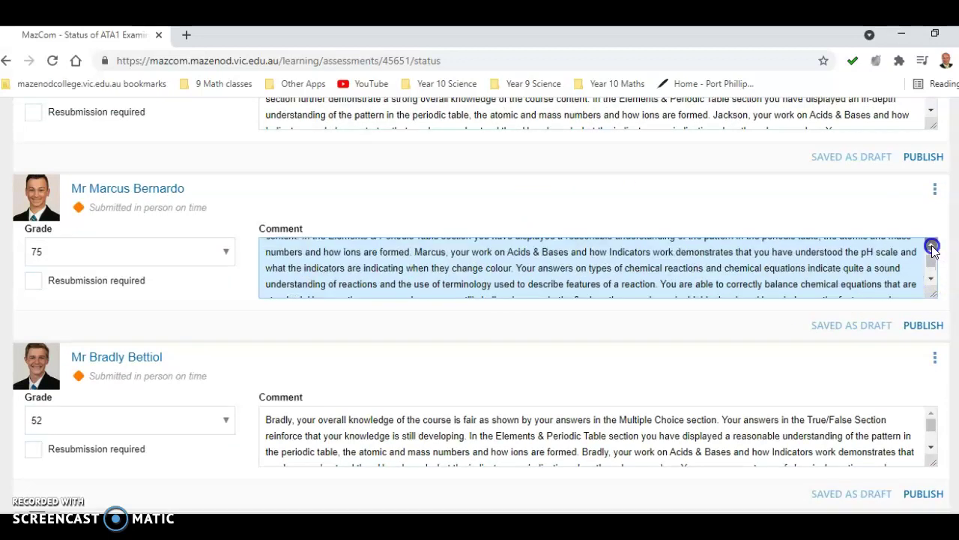
pyautogui.click(931, 448)
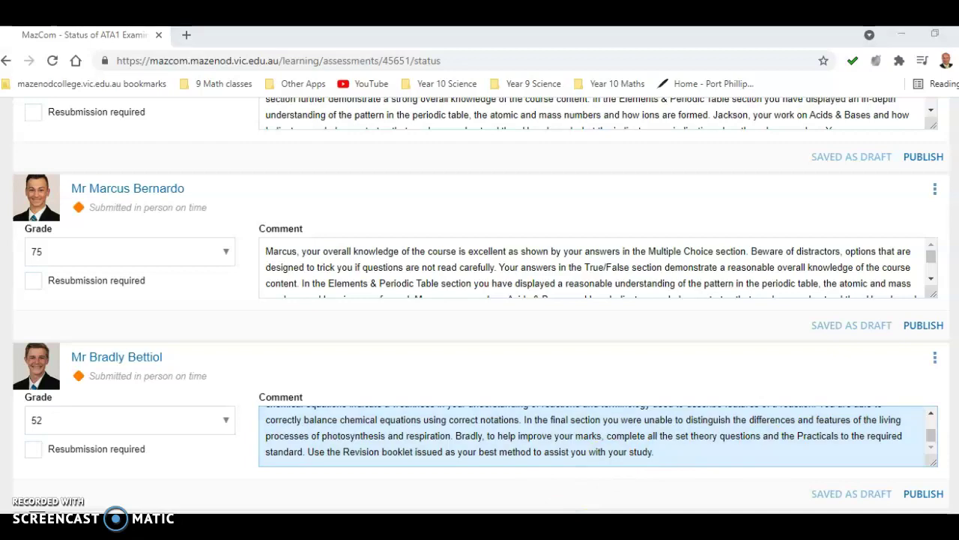
# - Switch to the Excel comment generator and examine the Student Code, Test % and Overall Comment columns with their headings
pyautogui.click(424, 506)
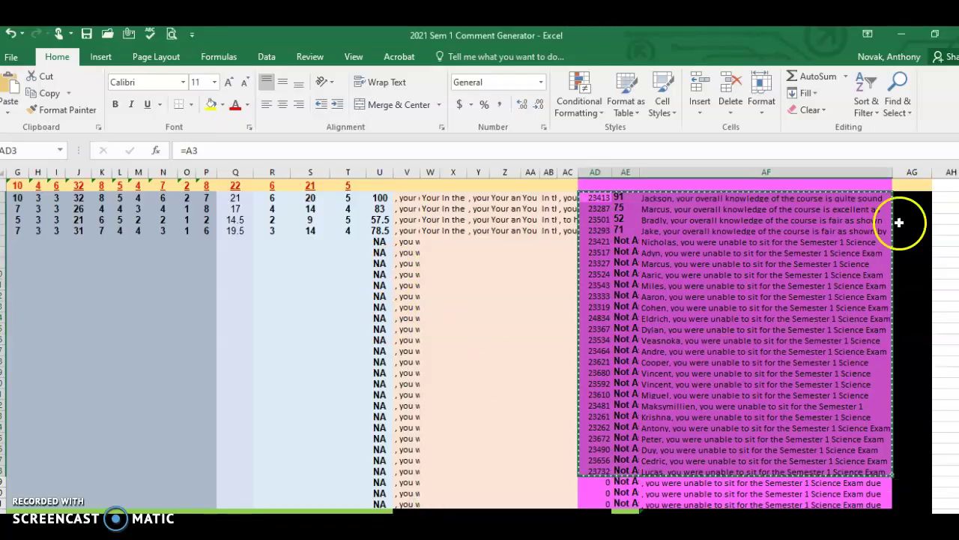
pyautogui.scroll(1, 904, 217)
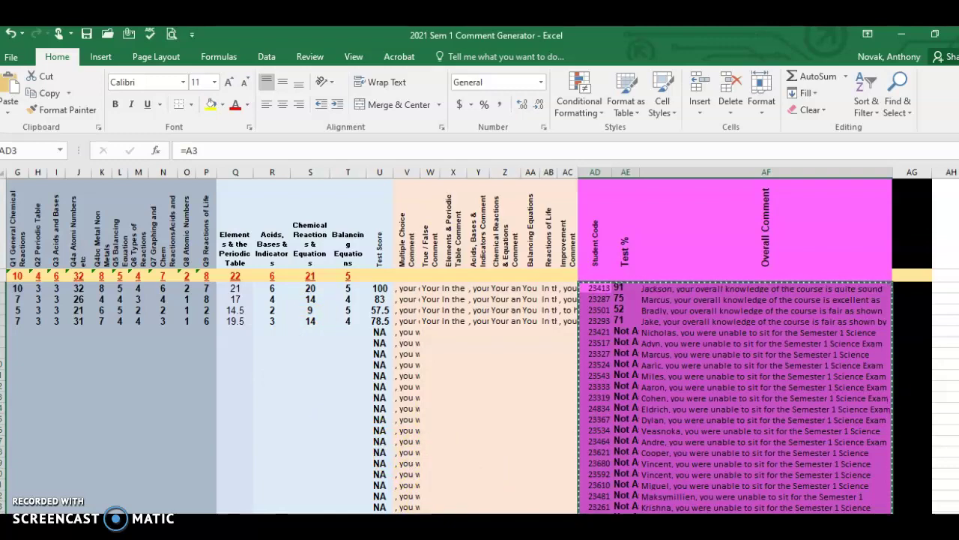
# - Switch back to MazCom and bring up the bulk actions available for the ATA1 Examination
pyautogui.click(521, 536)
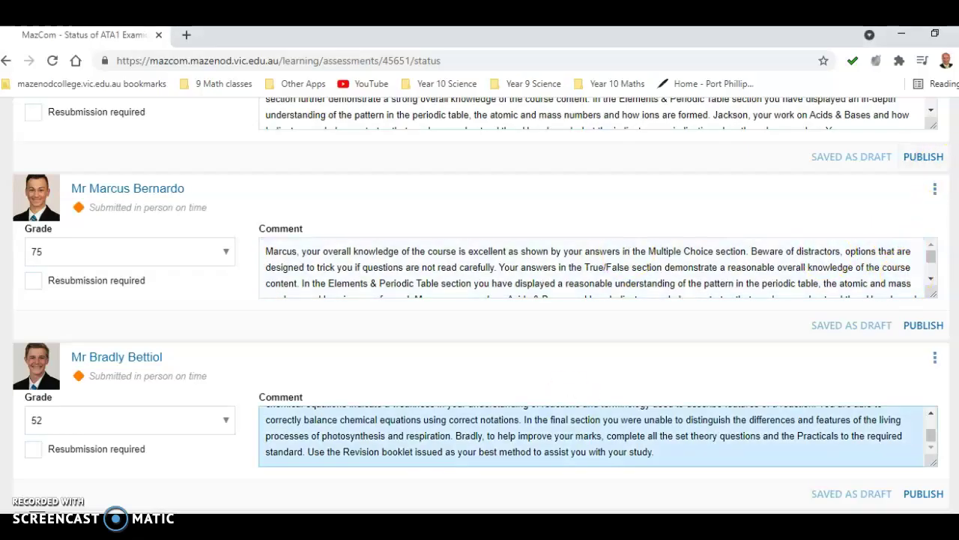
pyautogui.scroll(4, 479, 300)
pyautogui.click(934, 210)
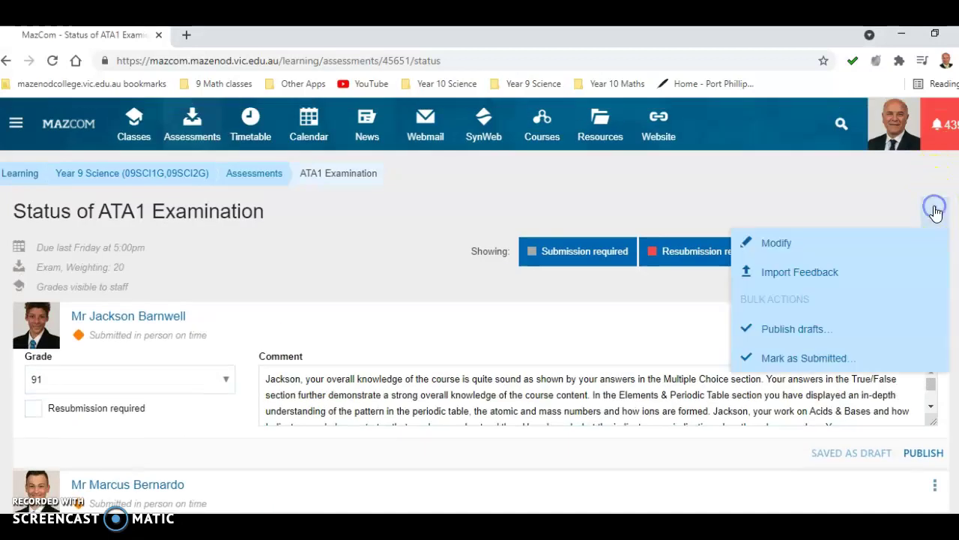